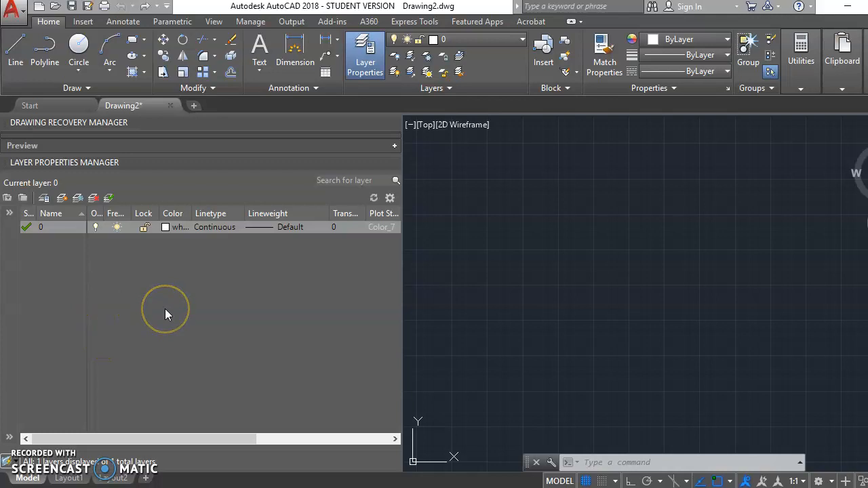
# Step: Create a new layer named Muros_carga and set its color to red
pyautogui.click(62, 200)
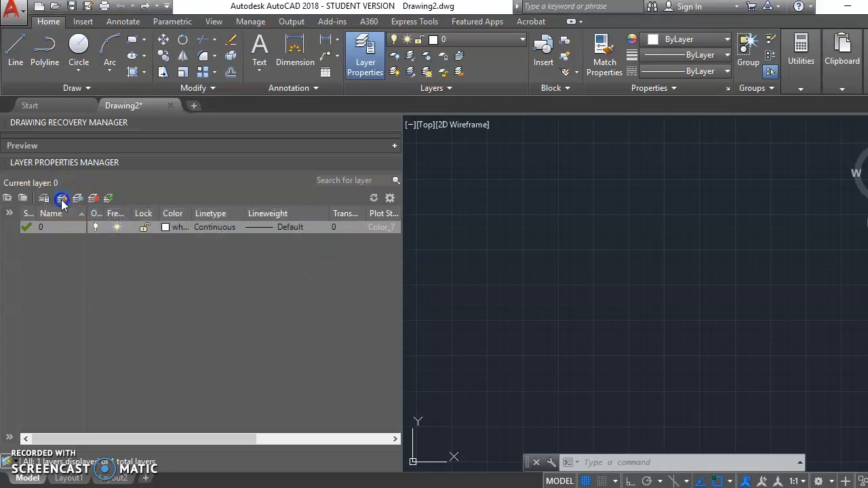
pyautogui.write('Muros')
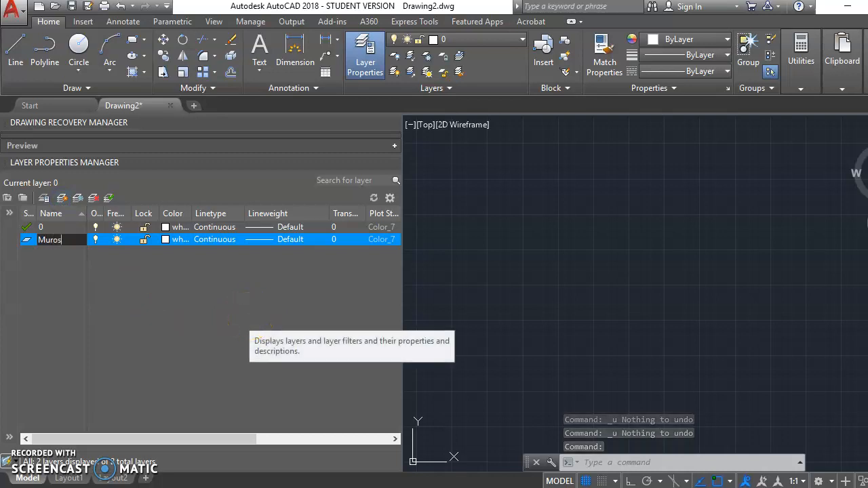
pyautogui.write('_carga')
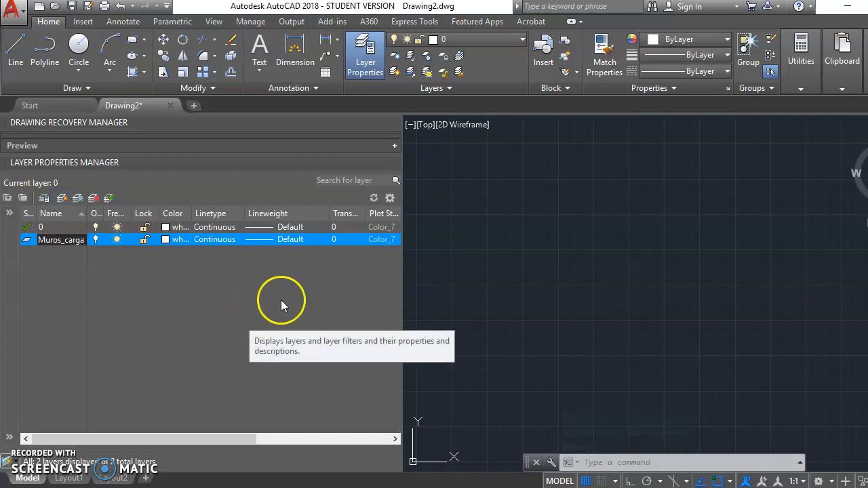
pyautogui.click(168, 242)
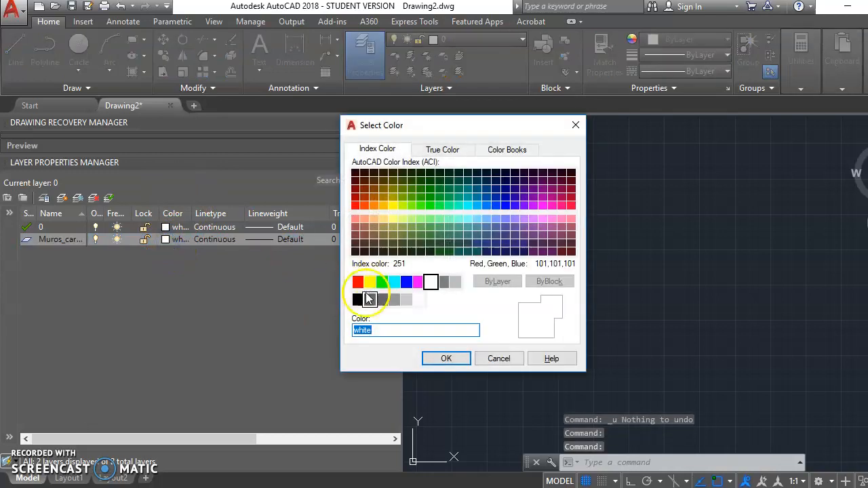
pyautogui.click(357, 281)
pyautogui.click(446, 360)
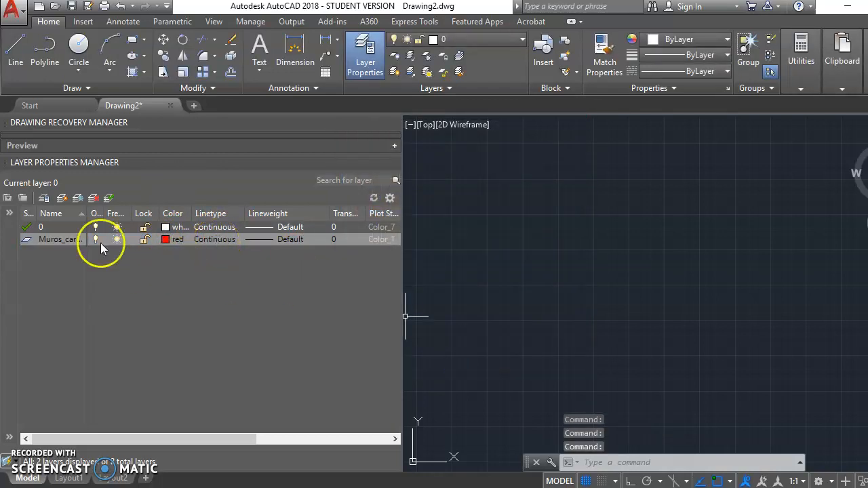
# Step: Create a new layer named Muros_tran and set its color to blue
pyautogui.click(62, 198)
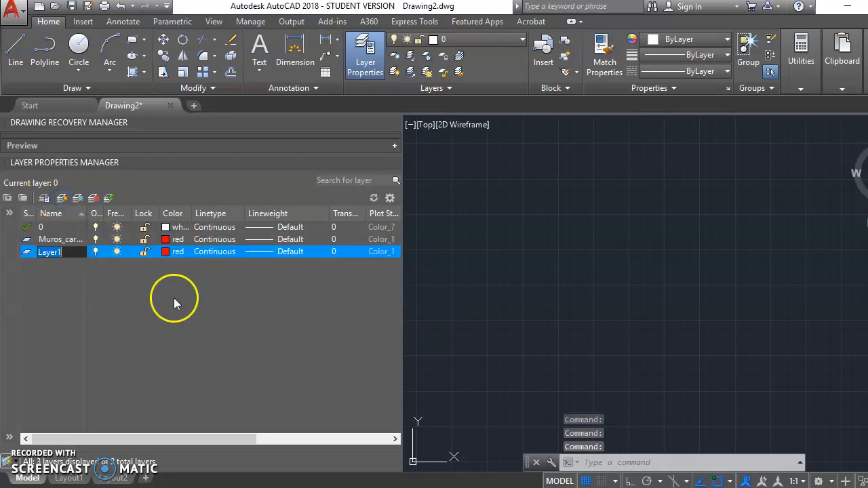
pyautogui.write('Muros_tran')
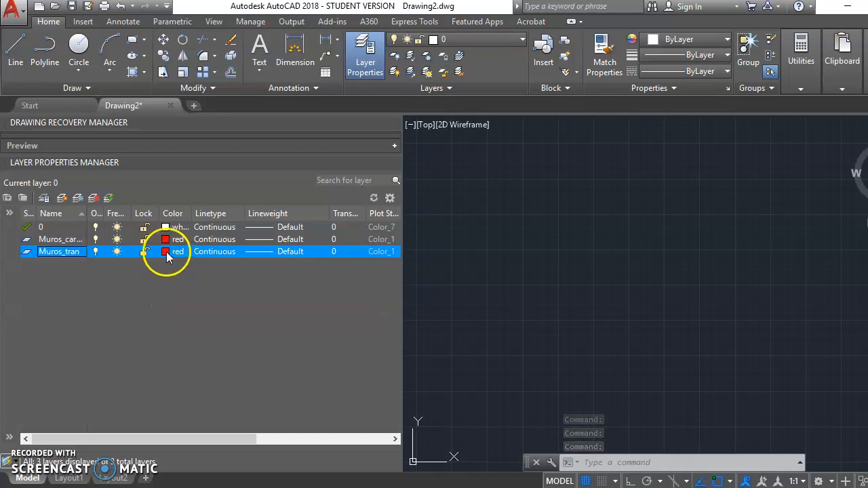
pyautogui.click(166, 251)
pyautogui.click(410, 284)
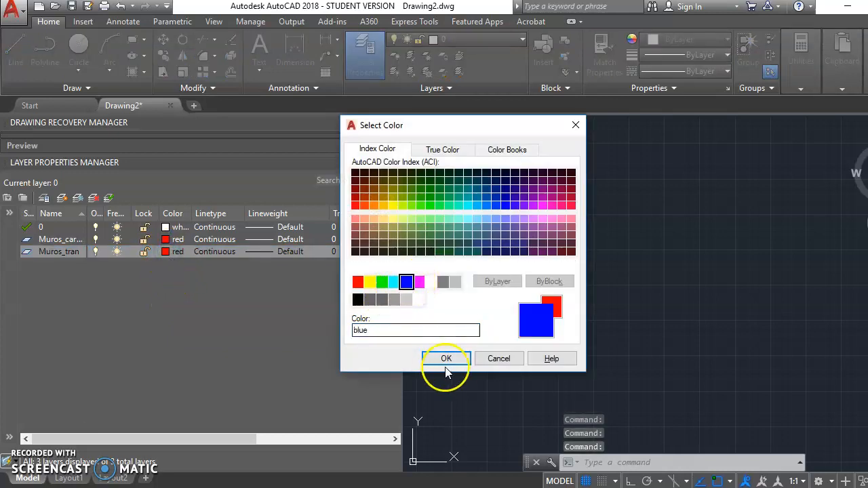
pyautogui.click(447, 359)
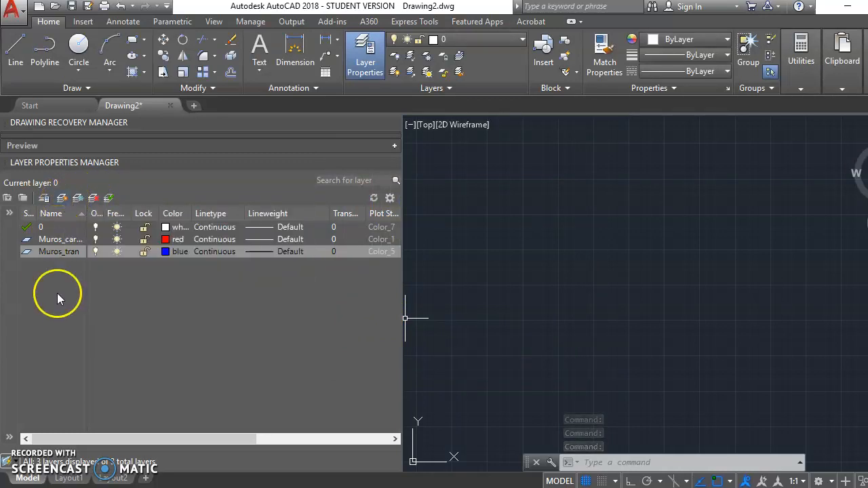
# Step: Create a new layer named Proyecciones and set its color to magenta
pyautogui.click(62, 198)
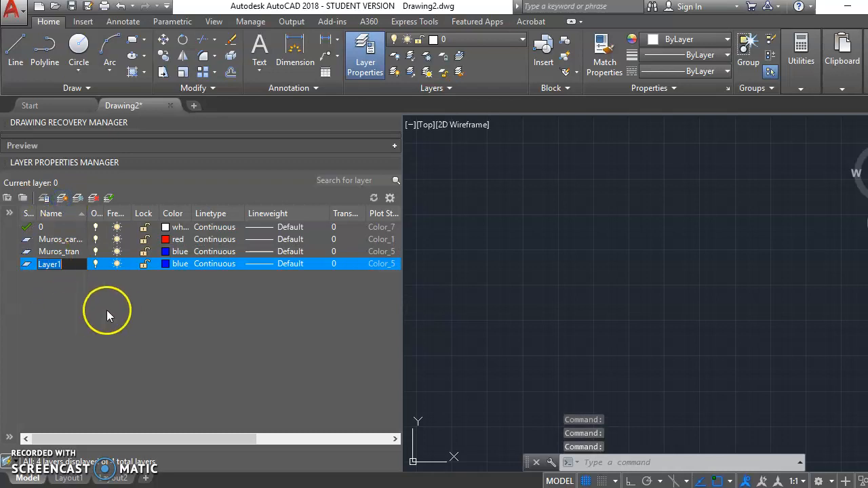
pyautogui.write('Proyeccio')
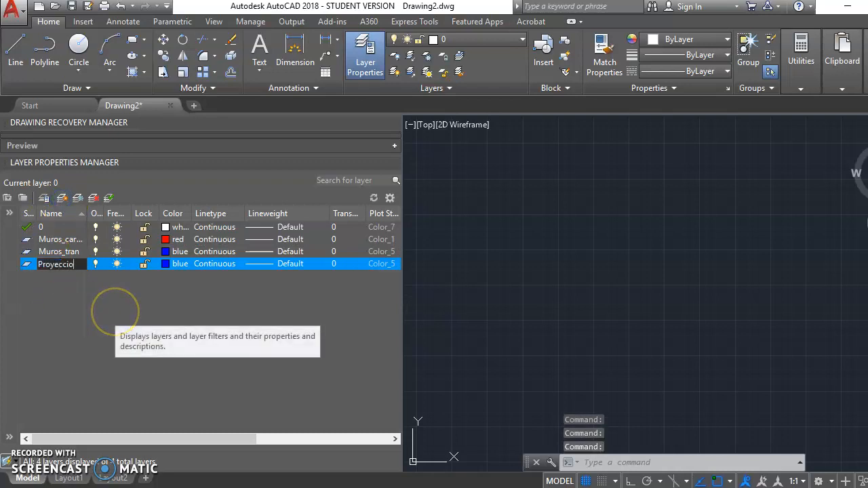
pyautogui.write('nes')
pyautogui.click(165, 264)
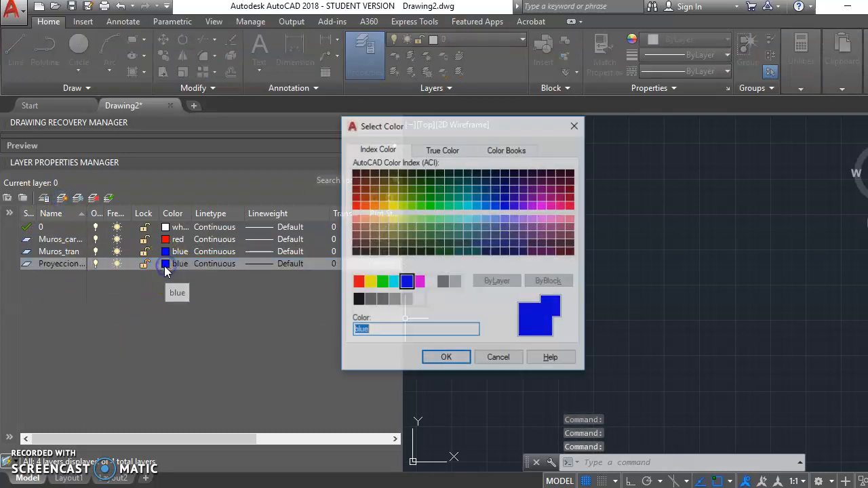
pyautogui.click(419, 281)
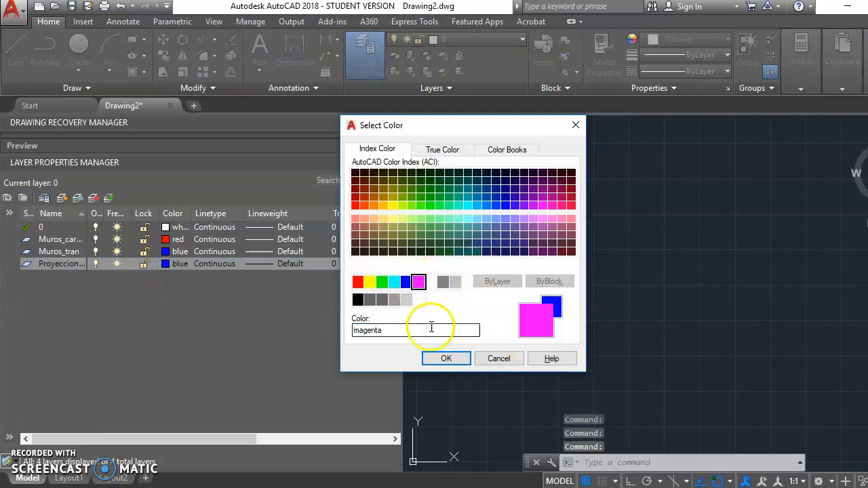
pyautogui.click(448, 357)
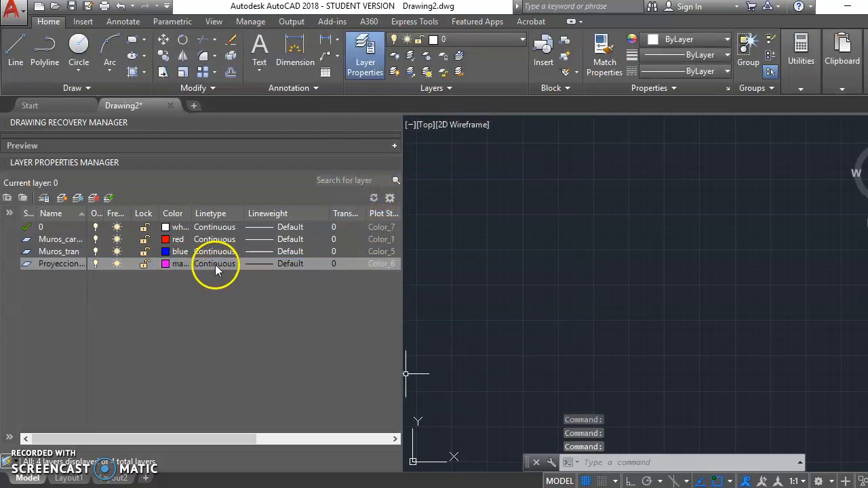
# Step: Load the DASHED linetype from acadiso.lin and assign it to the Proyecciones layer
pyautogui.click(215, 265)
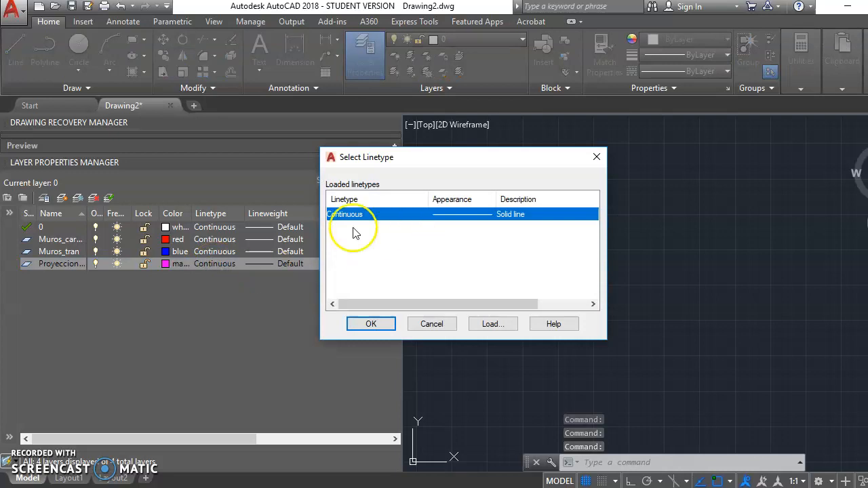
pyautogui.click(491, 325)
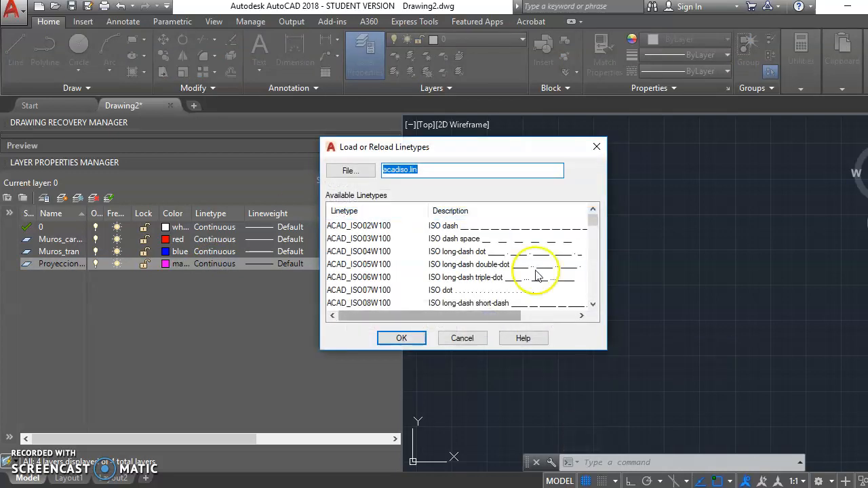
pyautogui.moveTo(593, 226)
pyautogui.mouseDown()
pyautogui.moveTo(594, 319)
pyautogui.moveTo(595, 218)
pyautogui.mouseUp()
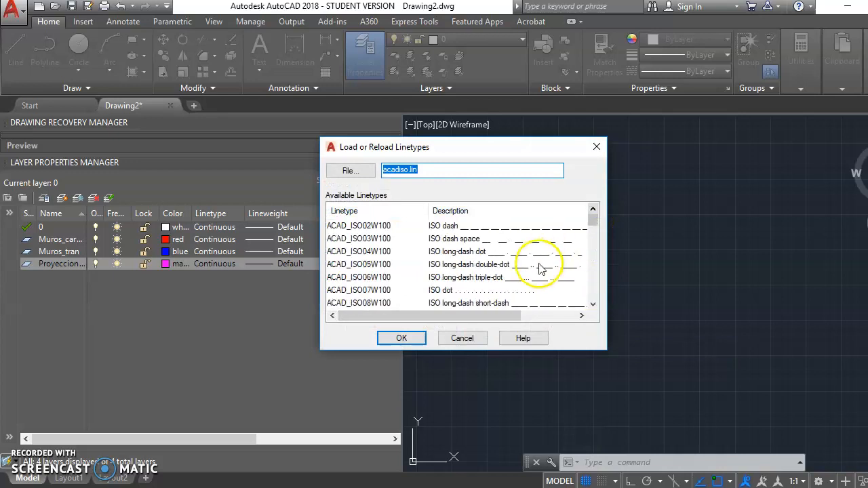
pyautogui.moveTo(594, 218); pyautogui.dragTo(598, 252)
pyautogui.click(379, 264)
pyautogui.click(401, 337)
pyautogui.click(348, 227)
pyautogui.click(372, 324)
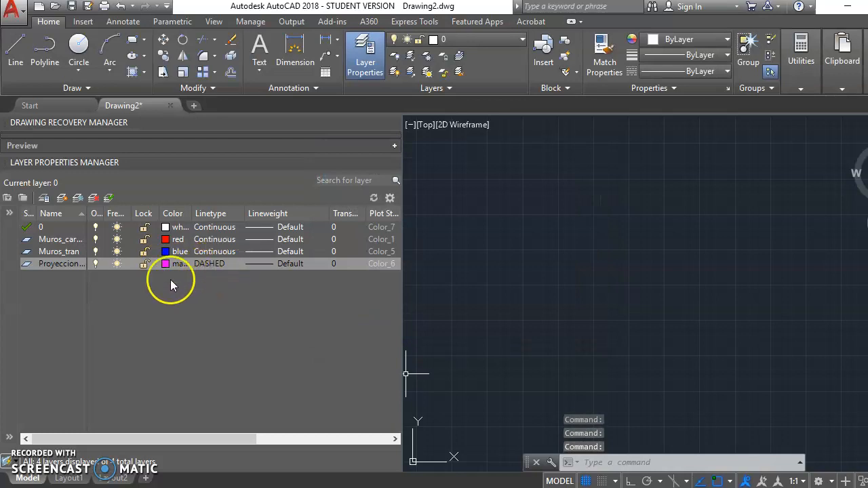
# Step: Create a new layer named Ejes_estru and set its color to green
pyautogui.click(62, 198)
pyautogui.write('Ejes_estru')
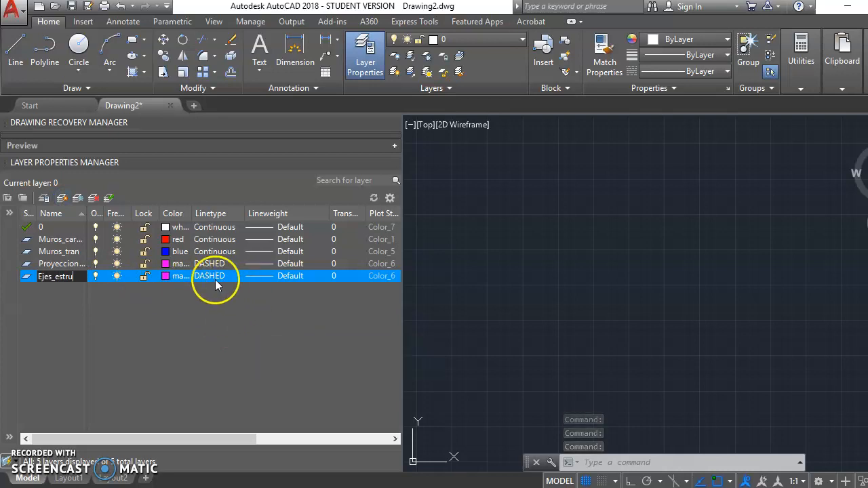
pyautogui.click(167, 276)
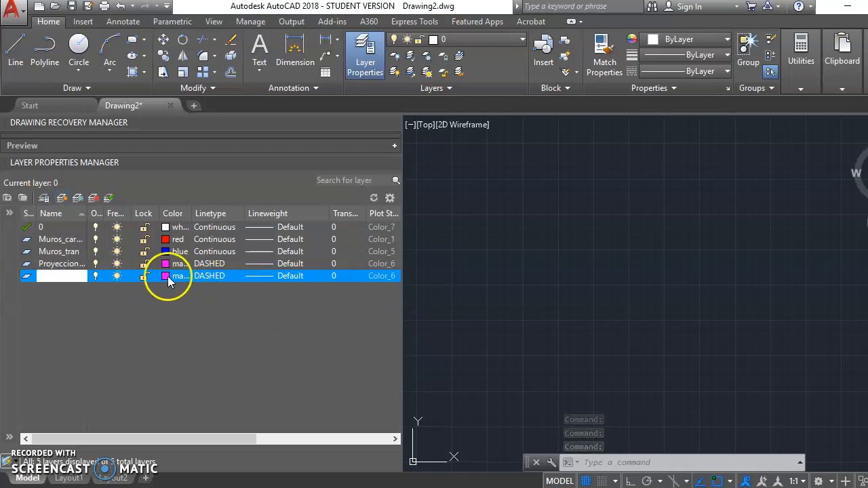
pyautogui.click(382, 280)
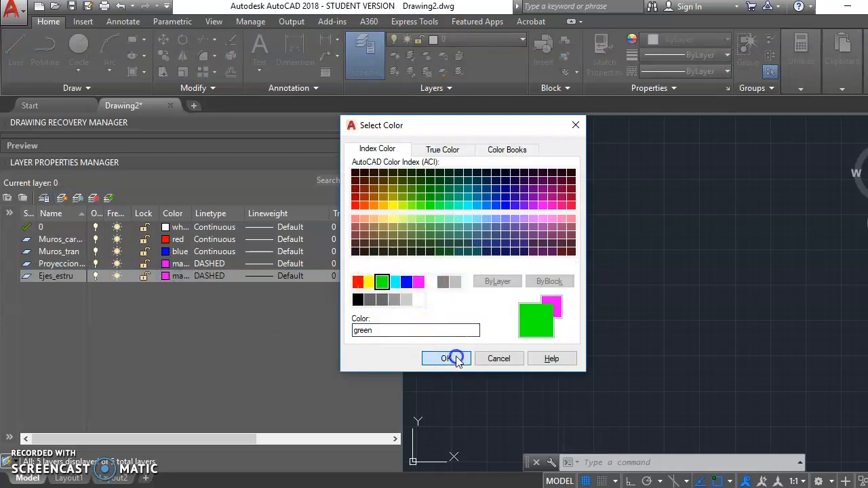
pyautogui.click(447, 357)
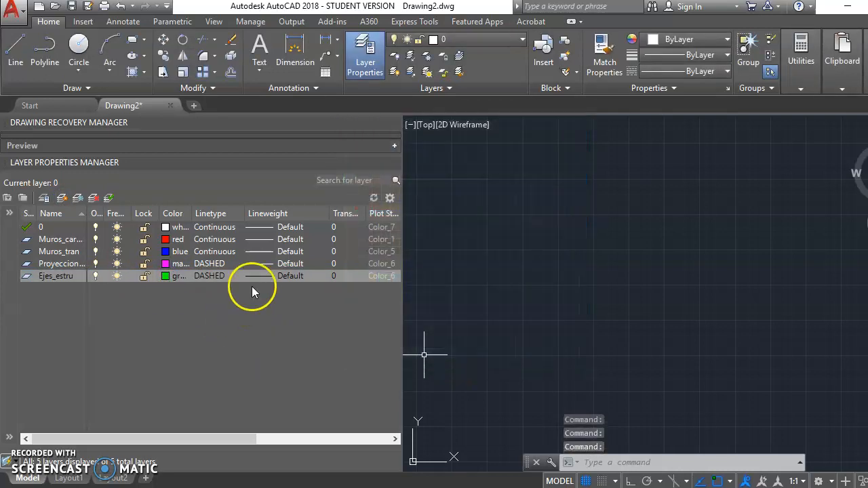
# Step: Load the CENTER linetype from acadiso.lin and assign it to the Ejes_estru layer
pyautogui.click(209, 278)
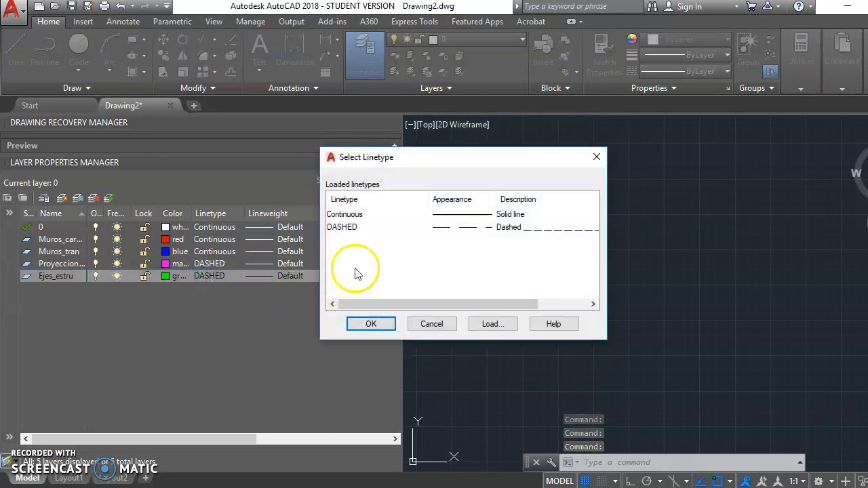
pyautogui.click(496, 325)
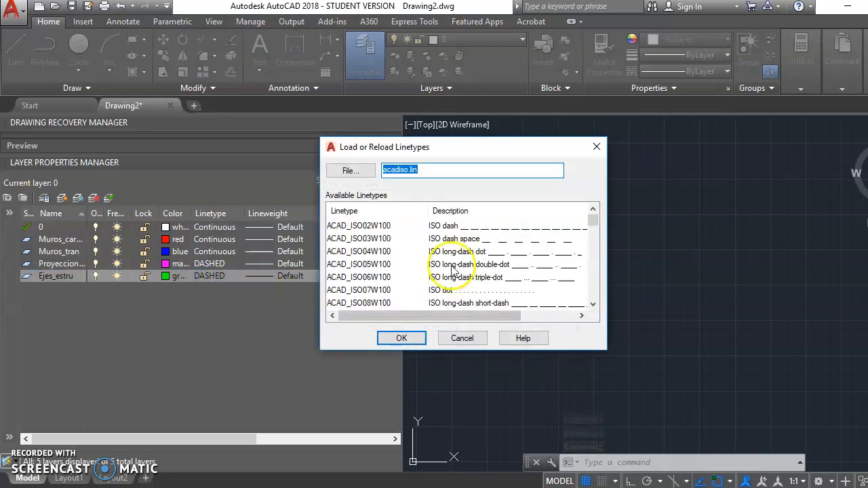
pyautogui.click(592, 224)
pyautogui.moveTo(592, 224); pyautogui.dragTo(597, 242)
pyautogui.click(345, 239)
pyautogui.click(400, 338)
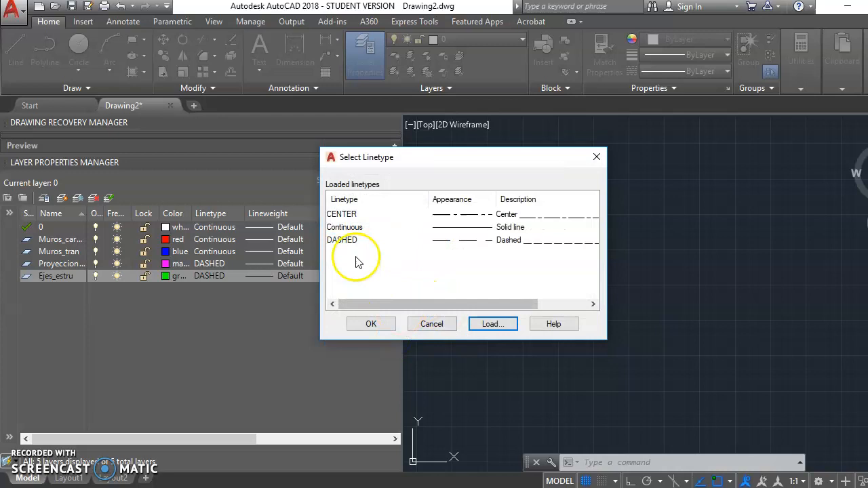
pyautogui.click(345, 213)
pyautogui.click(371, 323)
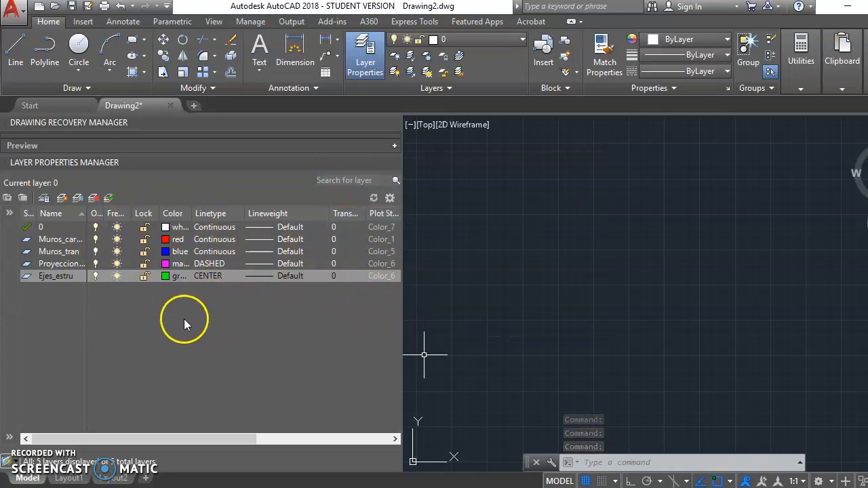
# Step: Create a new layer named Delgado with cyan color and the Continuous linetype
pyautogui.click(62, 199)
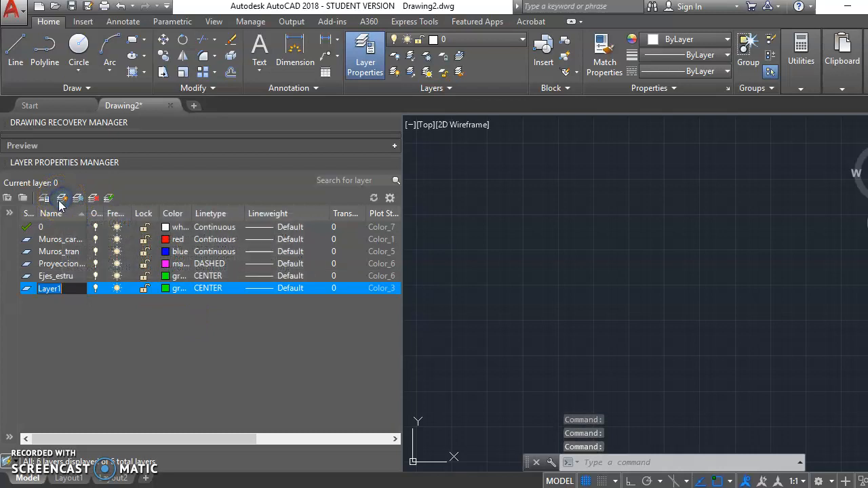
pyautogui.write('Delgado')
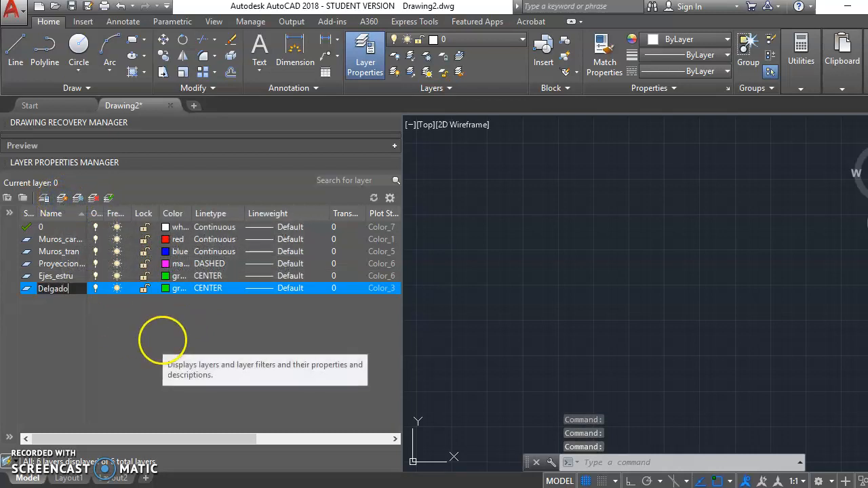
pyautogui.click(171, 288)
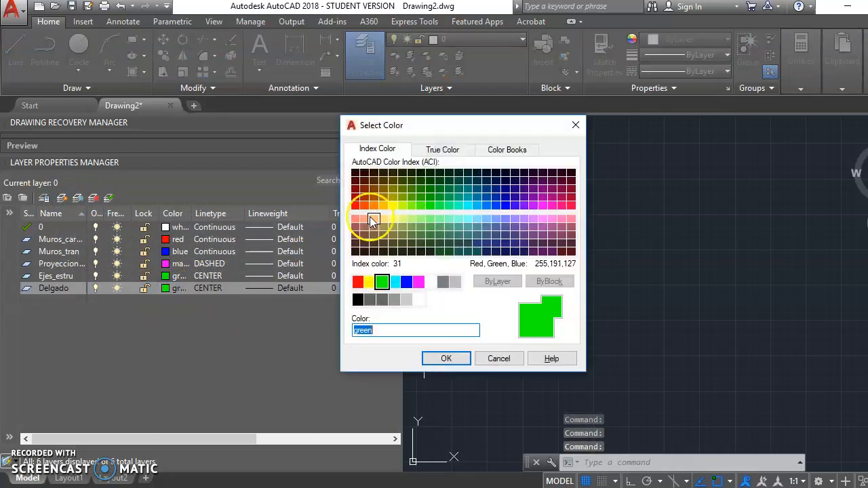
pyautogui.click(395, 283)
pyautogui.click(446, 358)
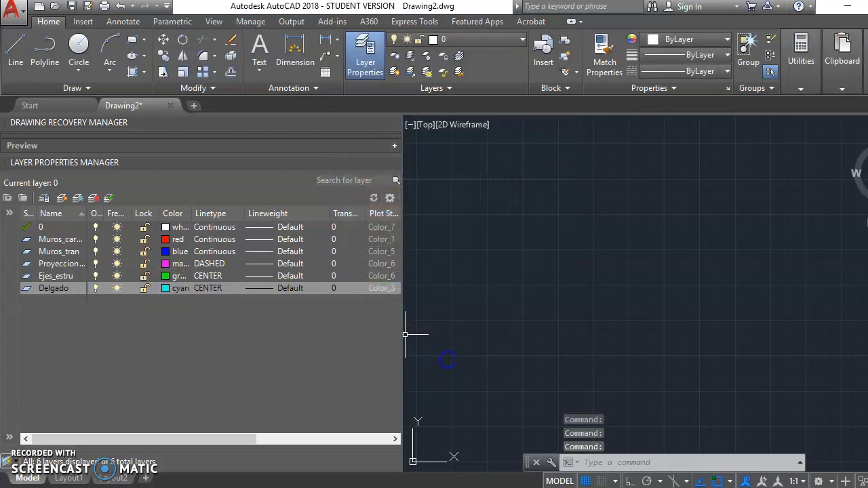
pyautogui.click(211, 288)
pyautogui.click(342, 227)
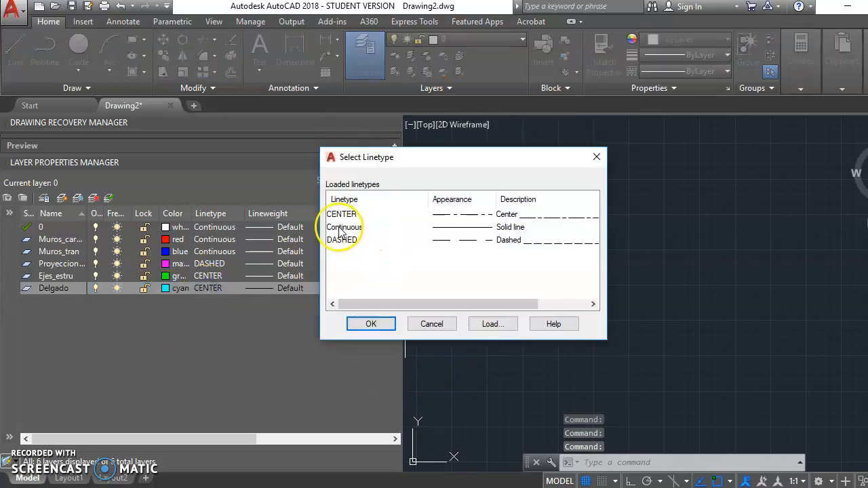
pyautogui.click(371, 324)
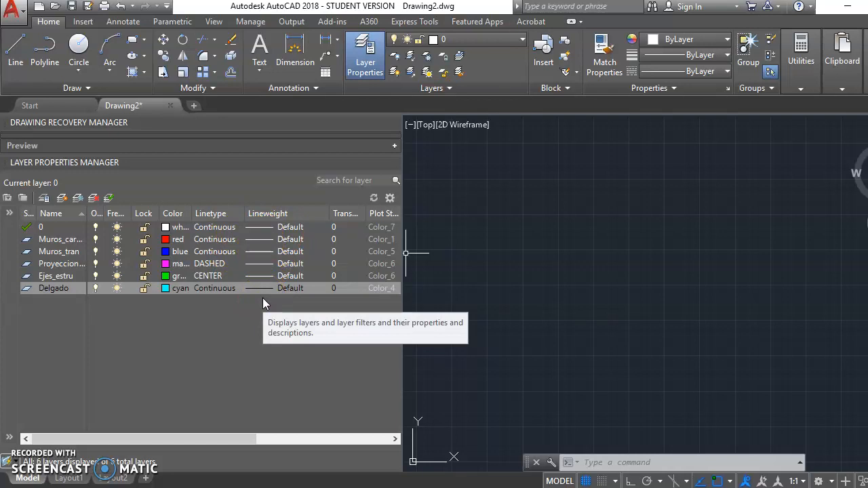
# Step: Set the lineweight of the Muros_carga layer to 0.40 mm
pyautogui.click(260, 240)
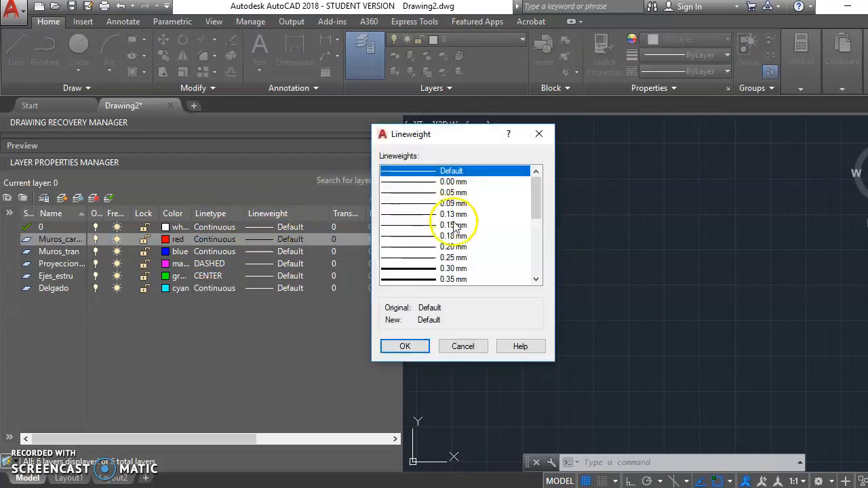
pyautogui.click(536, 280)
pyautogui.click(536, 280)
pyautogui.click(536, 280)
pyautogui.click(417, 257)
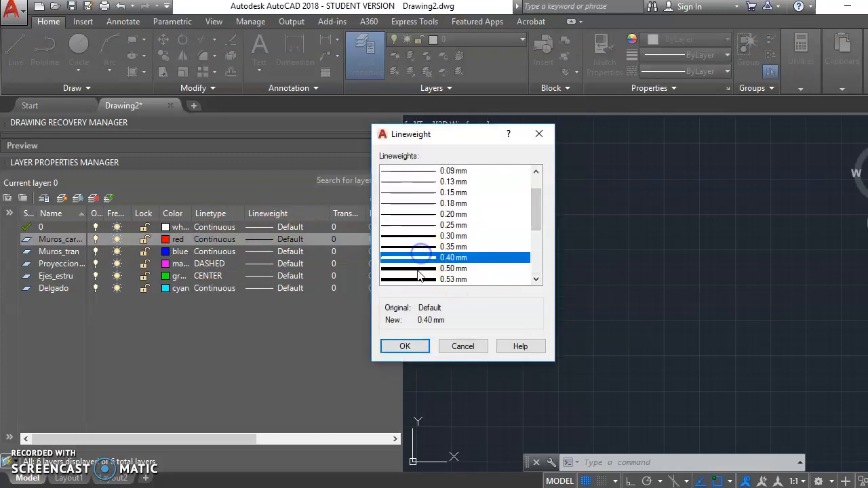
pyautogui.click(414, 347)
# Step: Set the lineweight of the Muros_tran layer to 0.40 mm
pyautogui.click(262, 251)
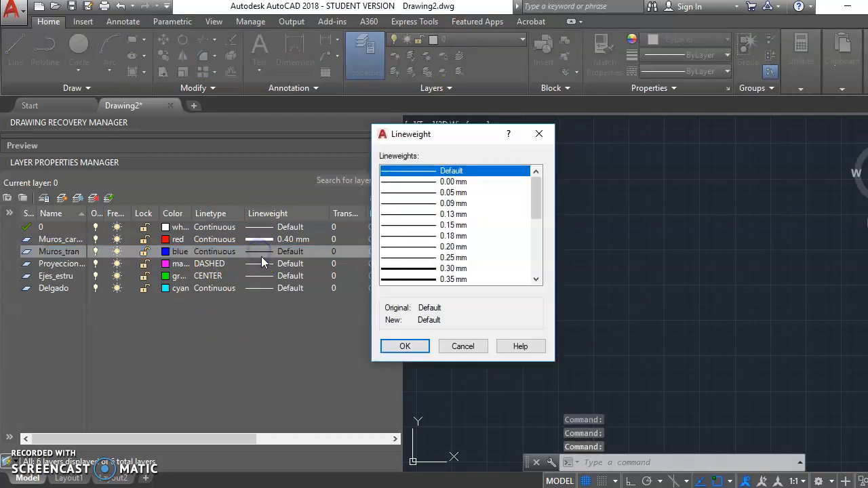
pyautogui.click(535, 279)
pyautogui.click(451, 279)
pyautogui.click(407, 346)
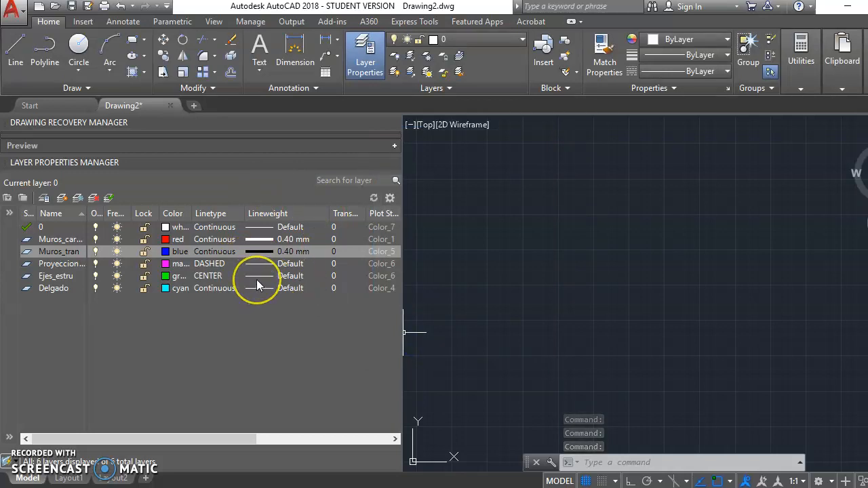
# Step: Set the lineweight of the magenta DASHED projection layer to 0.20 mm
pyautogui.click(285, 266)
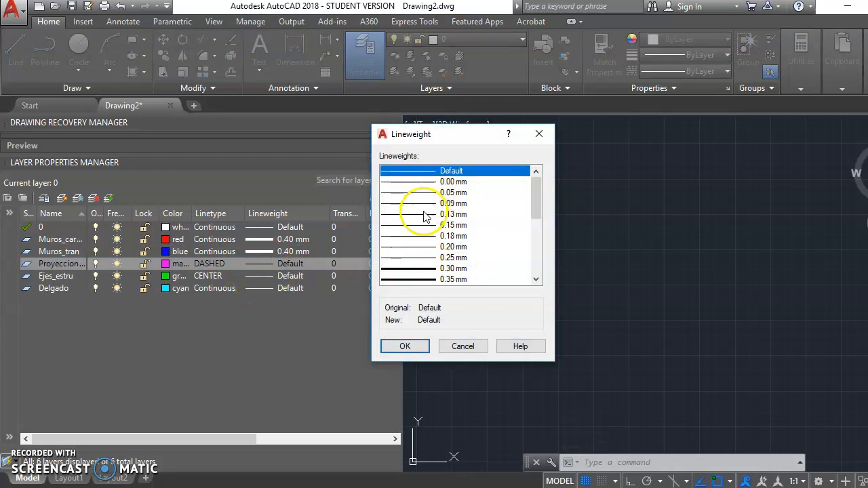
pyautogui.click(414, 236)
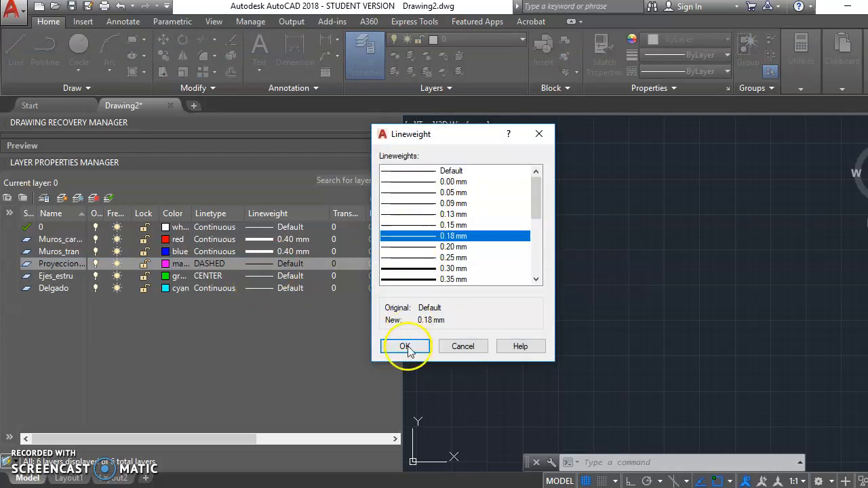
pyautogui.click(406, 247)
pyautogui.click(407, 346)
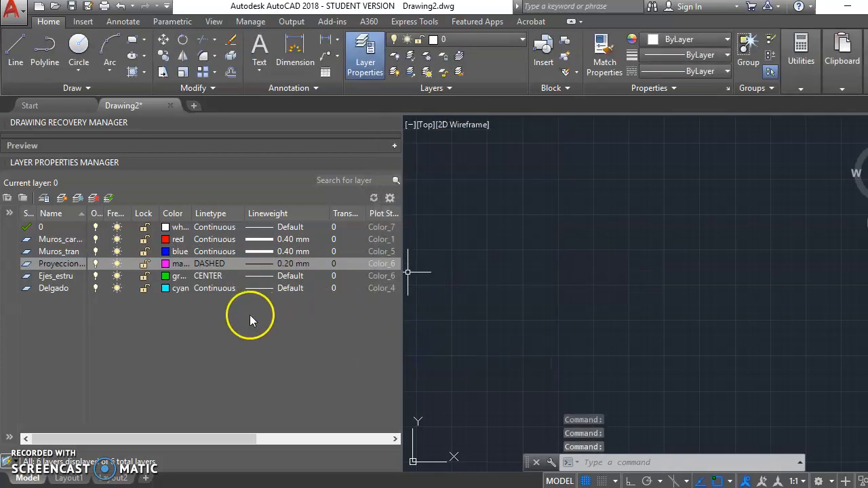
# Step: Set the lineweight of the Ejes_estru layer to 0.20 mm
pyautogui.click(260, 276)
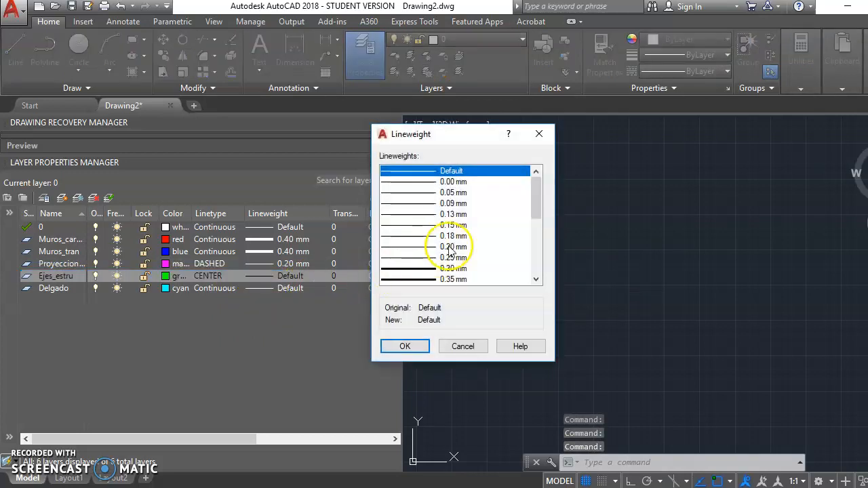
pyautogui.click(416, 247)
pyautogui.click(406, 346)
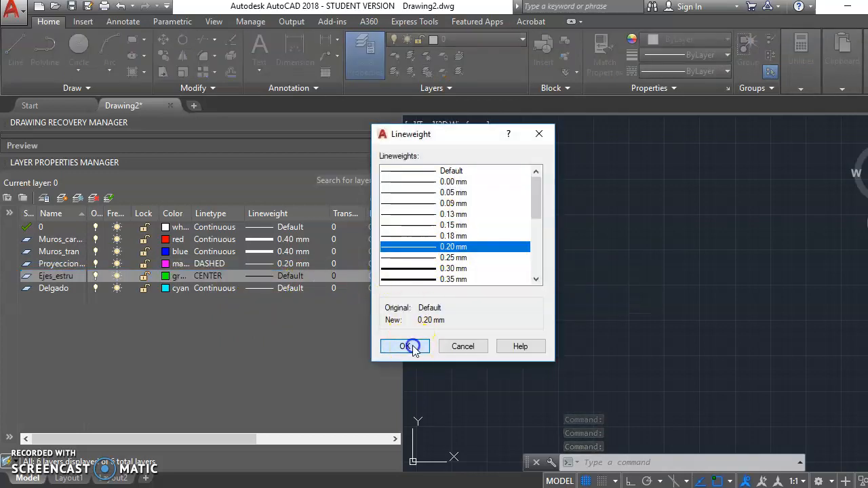
# Step: Set the lineweight of the Delgado layer to 0.05 mm
pyautogui.click(261, 289)
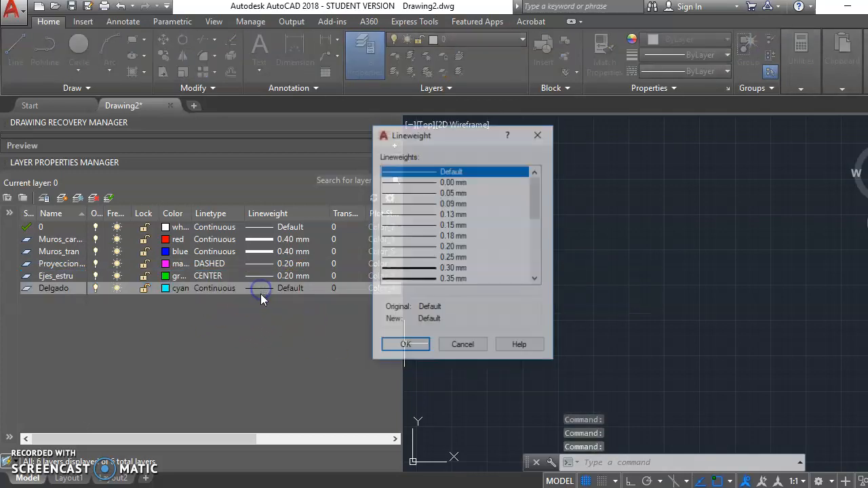
pyautogui.click(416, 204)
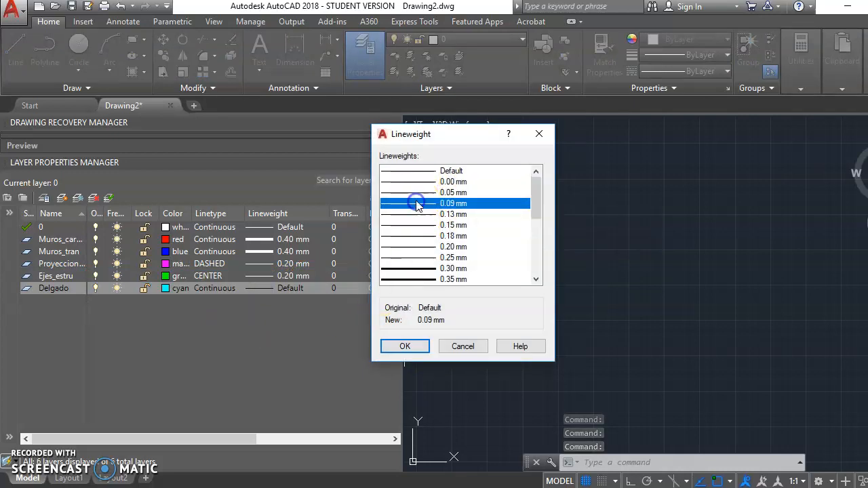
pyautogui.click(416, 194)
pyautogui.click(405, 346)
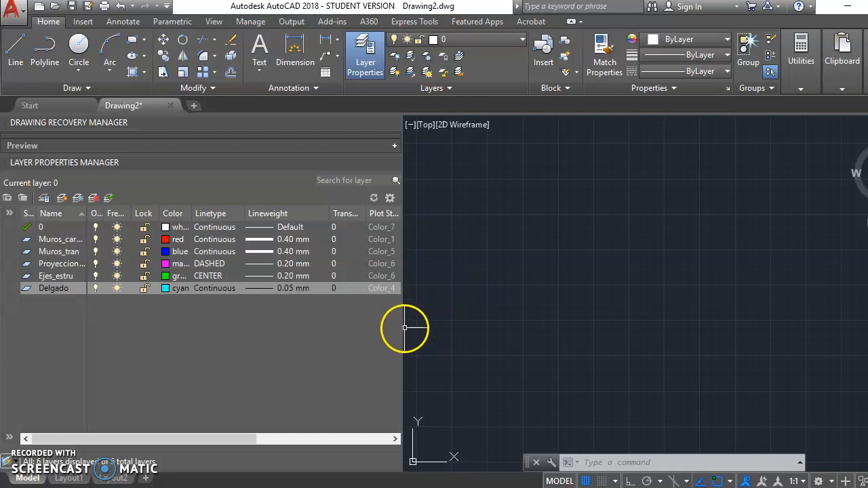
# Step: Narrow the layer manager to enlarge the drawing area and make Muros_carga the current layer
pyautogui.moveTo(401, 330); pyautogui.dragTo(194, 326)
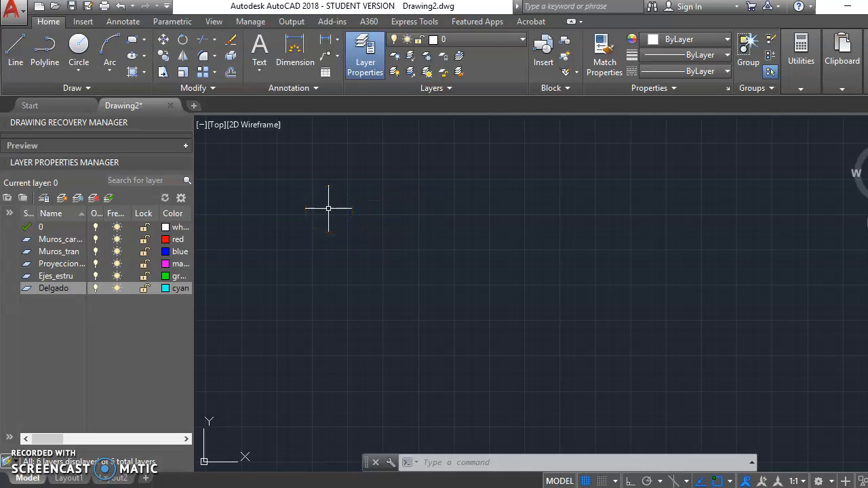
pyautogui.click(49, 240)
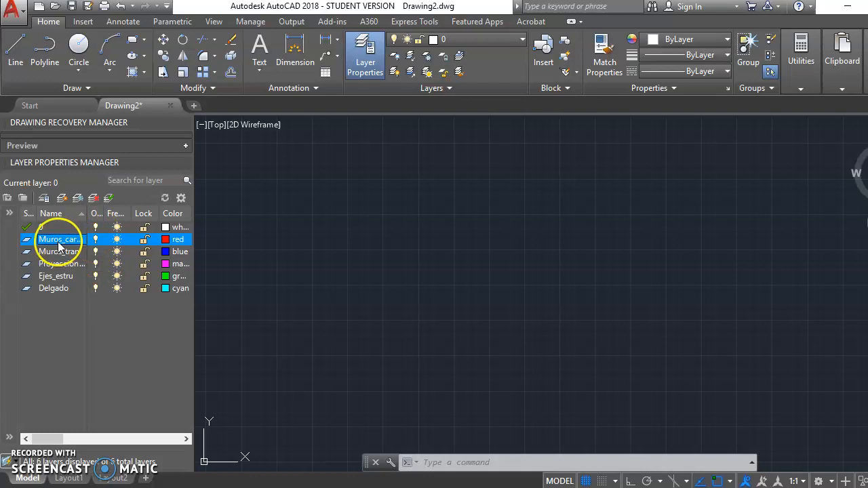
pyautogui.doubleClick(61, 241)
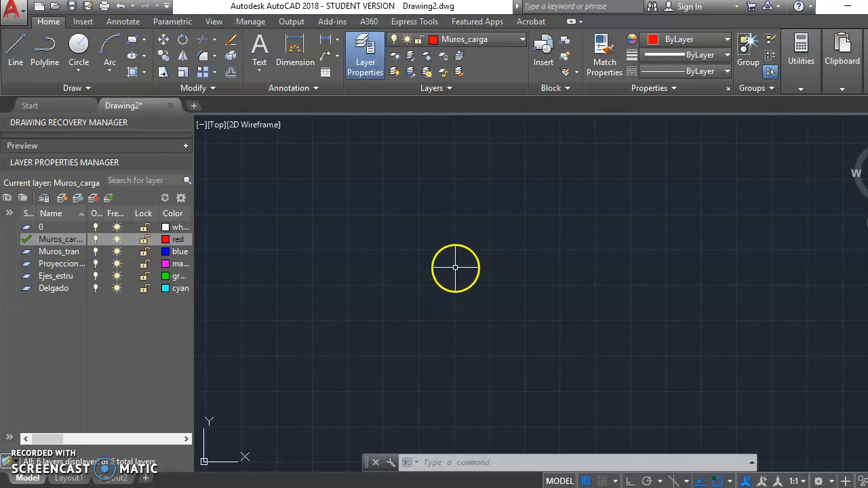
pyautogui.write('I')
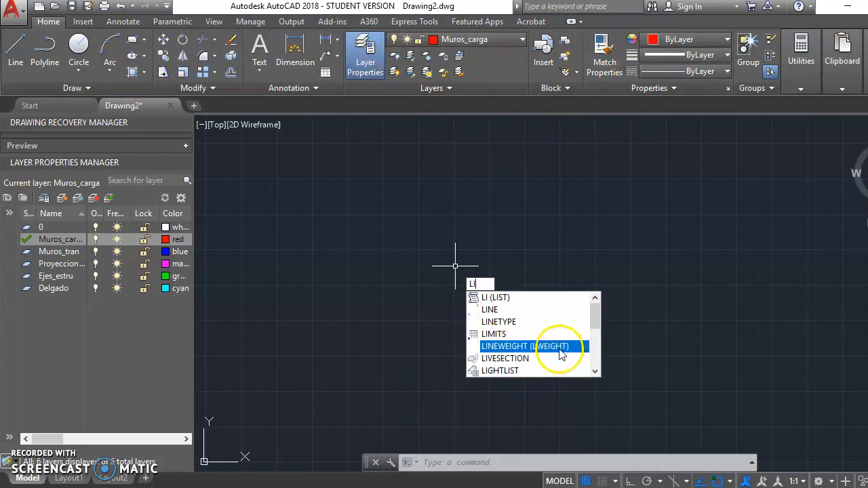
pyautogui.press('BackSpace')
pyautogui.press('BackSpace')
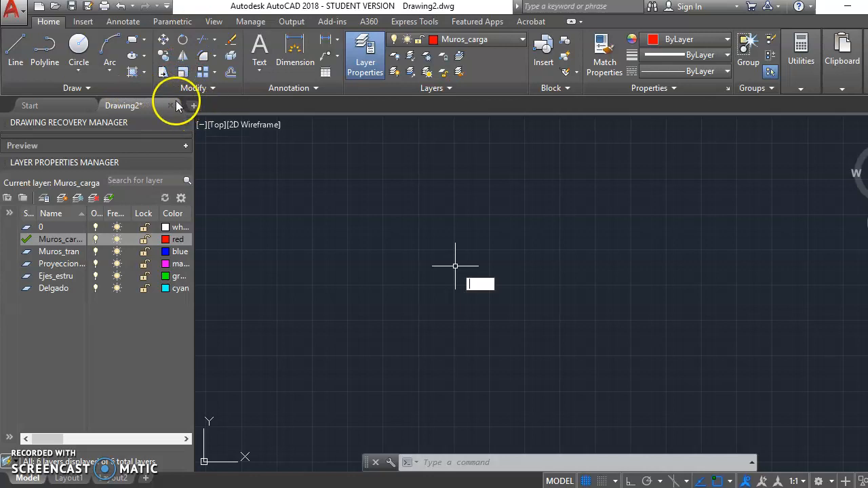
pyautogui.click(145, 45)
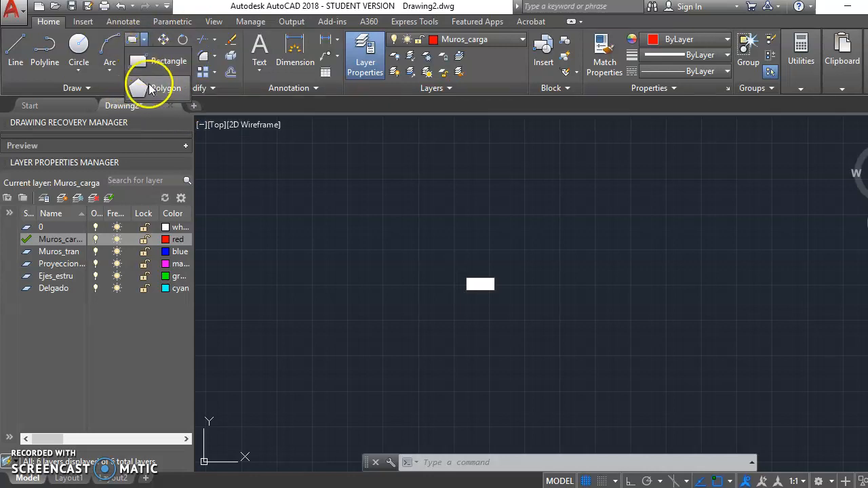
pyautogui.click(144, 41)
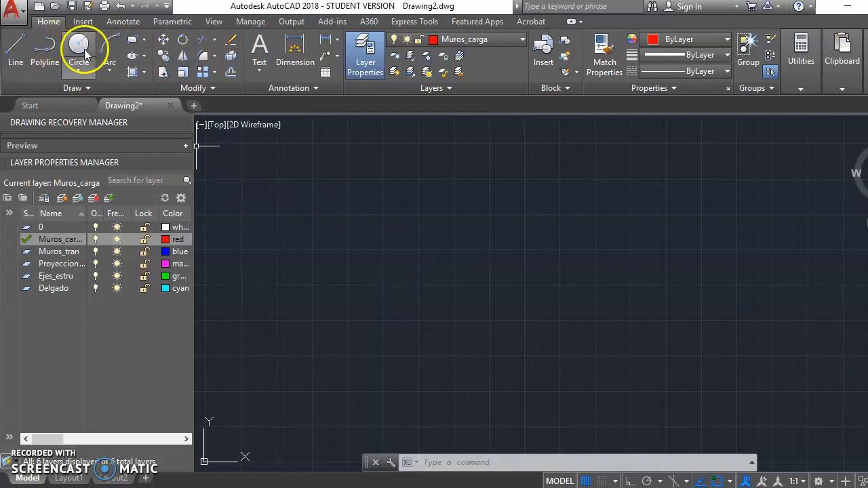
pyautogui.press('Escape')
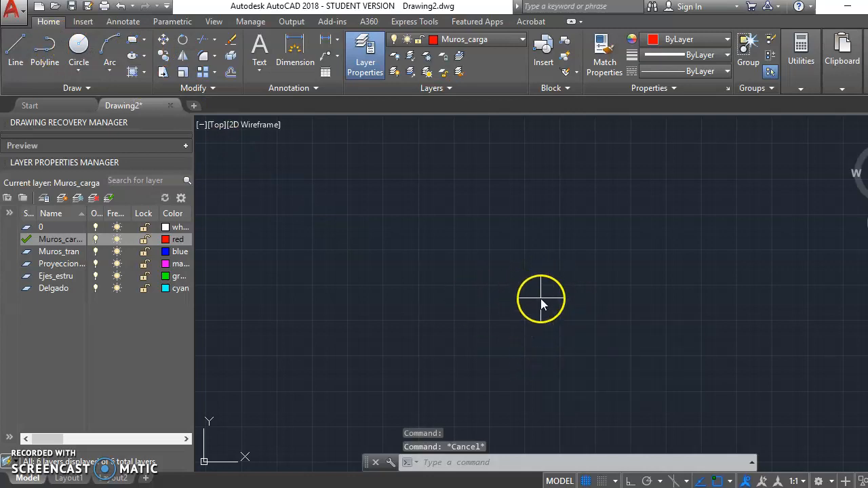
# Step: Draw a freehand zigzag chain of eight connected line segments across the drawing area on the Muros_carga layer
pyautogui.write('l')
pyautogui.press('Return')
pyautogui.click(407, 259)
pyautogui.click(581, 349)
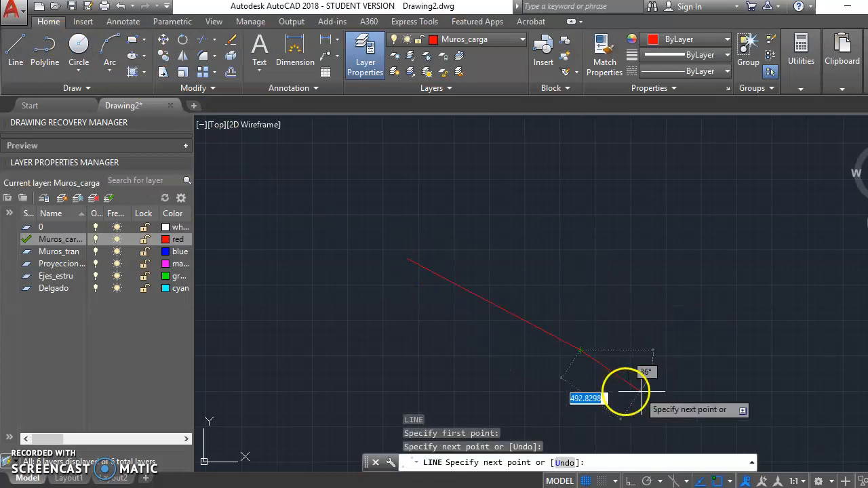
pyautogui.click(641, 271)
pyautogui.click(686, 239)
pyautogui.click(709, 335)
pyautogui.click(742, 368)
pyautogui.click(778, 332)
pyautogui.click(778, 301)
pyautogui.click(792, 291)
pyautogui.press('Escape')
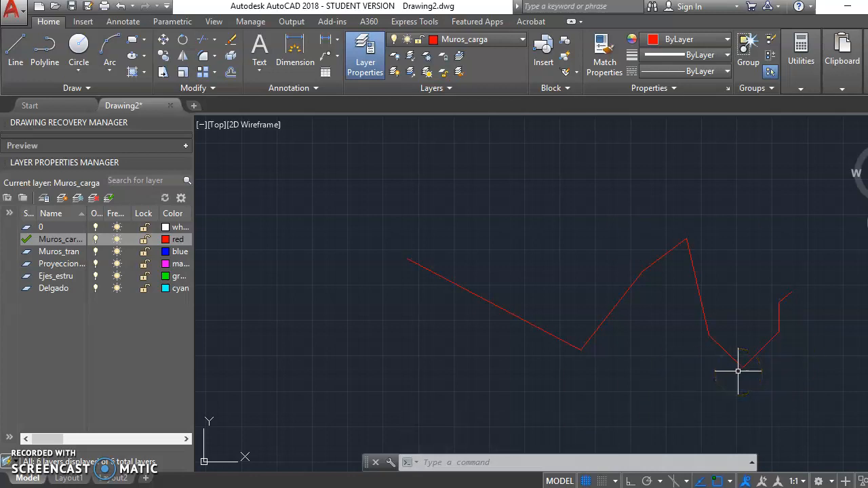
# Step: Erase all segments of the zigzag line with a crossing selection
pyautogui.write('e')
pyautogui.press('Return')
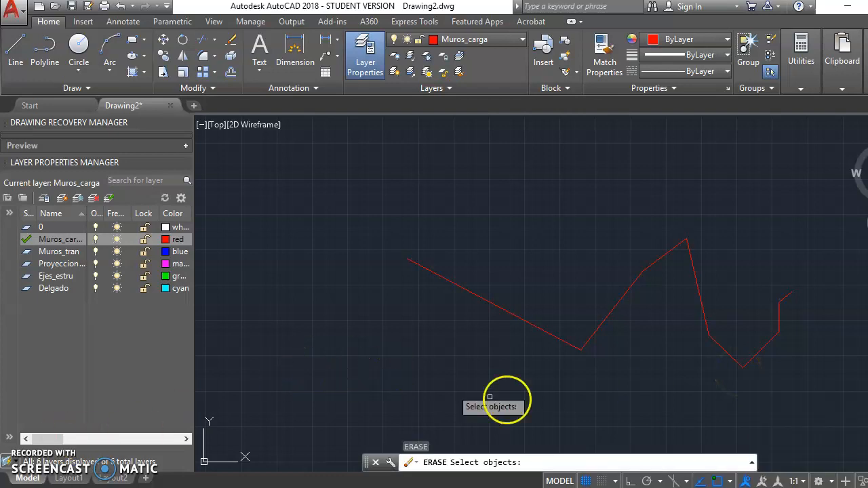
pyautogui.click(835, 420)
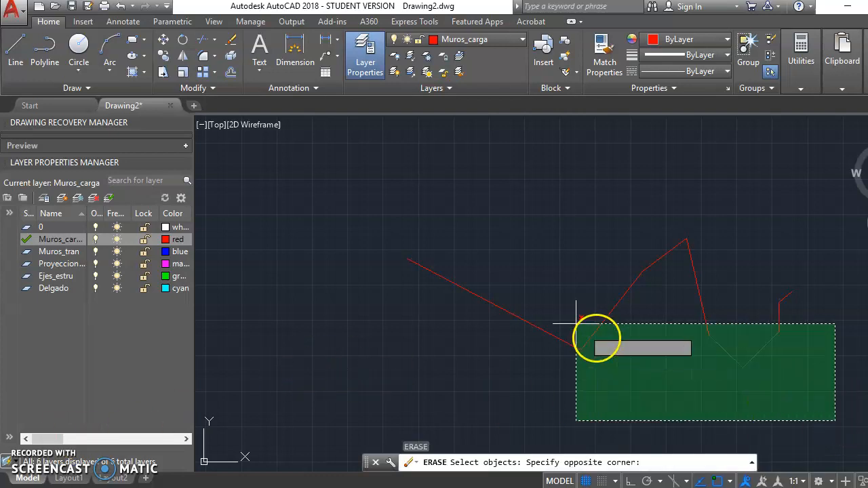
pyautogui.click(313, 180)
pyautogui.press('Return')
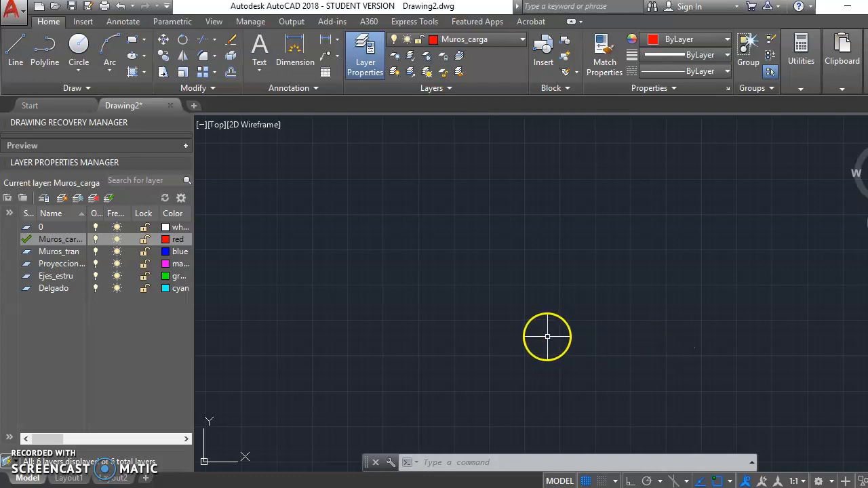
pyautogui.scroll(-10, 534, 299)
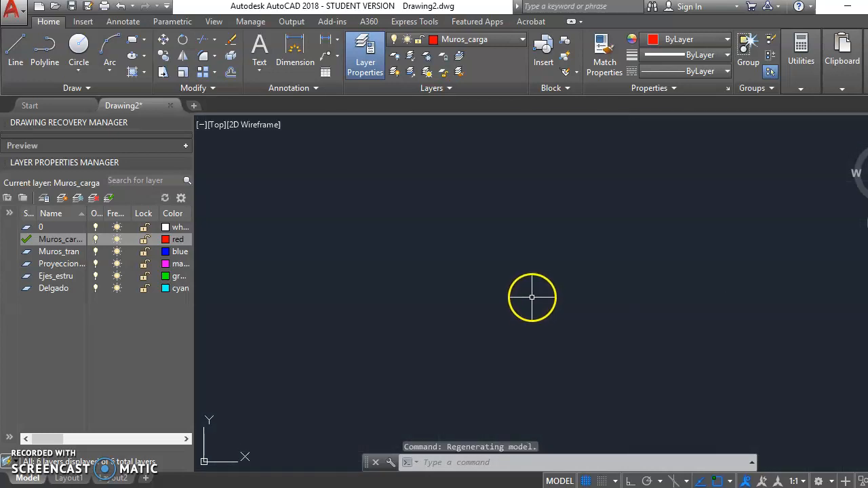
pyautogui.scroll(3, 533, 299)
pyautogui.scroll(-5, 530, 295)
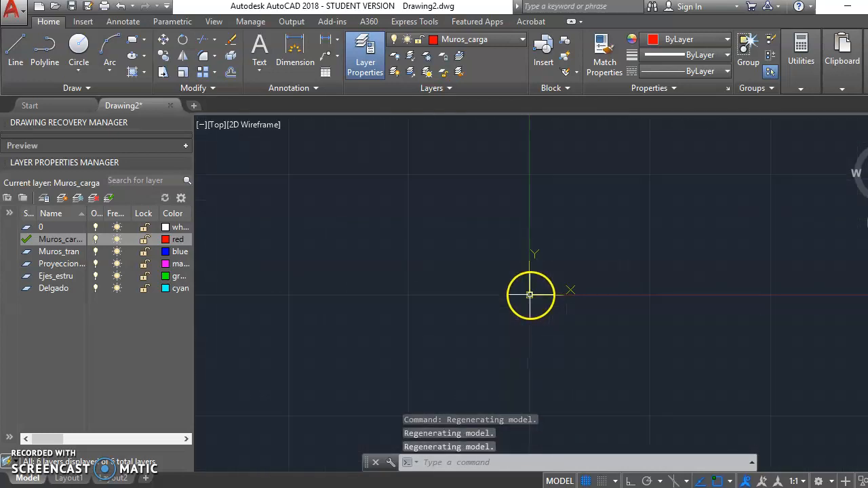
pyautogui.scroll(8, 486, 299)
pyautogui.scroll(-6, 451, 311)
pyautogui.scroll(8, 449, 309)
pyautogui.scroll(-5, 447, 310)
pyautogui.scroll(6, 447, 310)
pyautogui.scroll(-6, 446, 310)
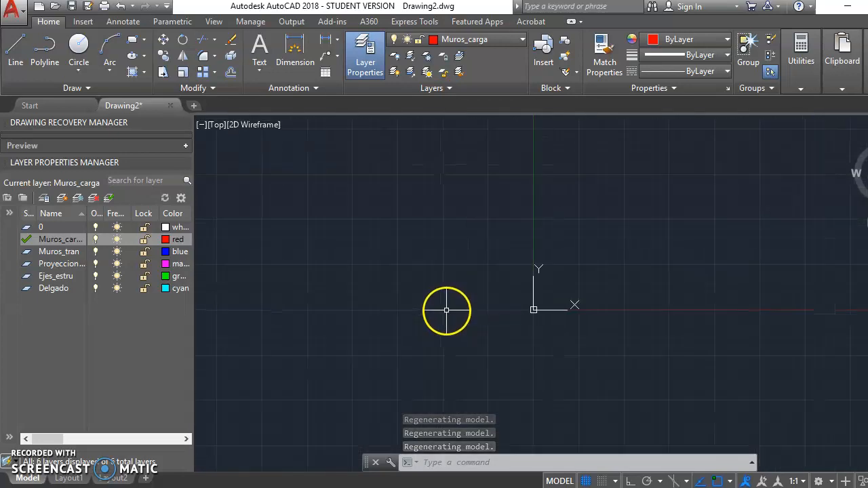
pyautogui.scroll(5, 445, 313)
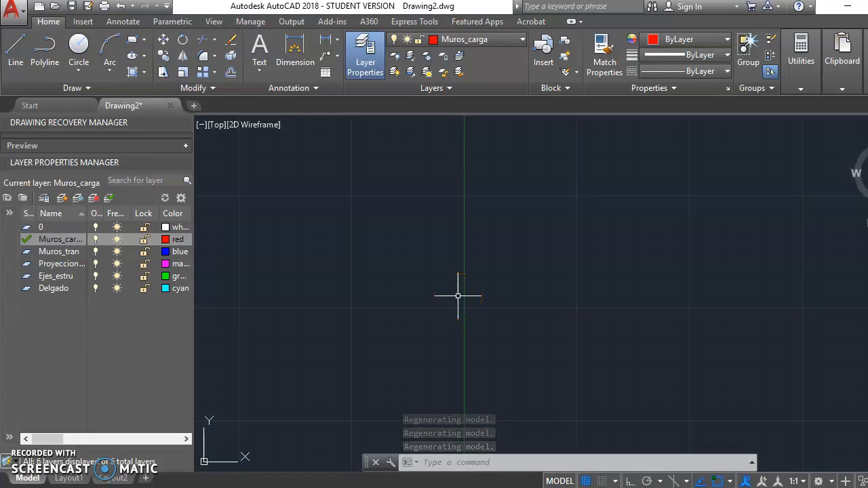
pyautogui.write('z')
pyautogui.press('Return')
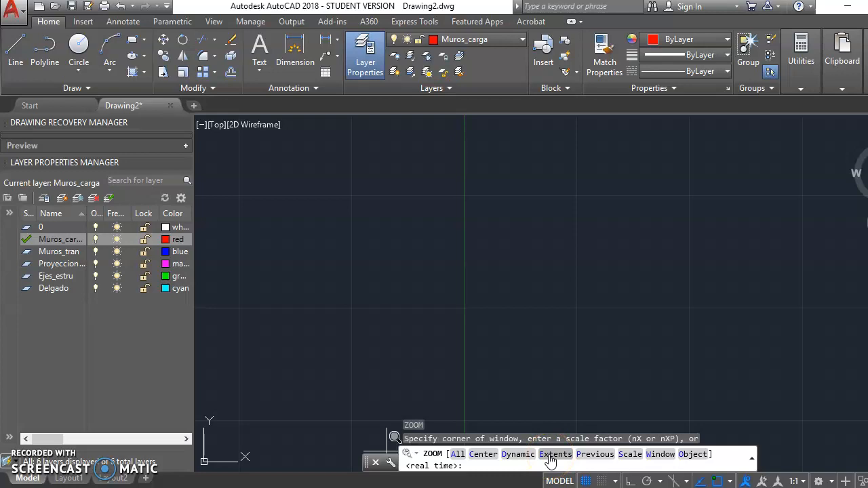
pyautogui.click(582, 461)
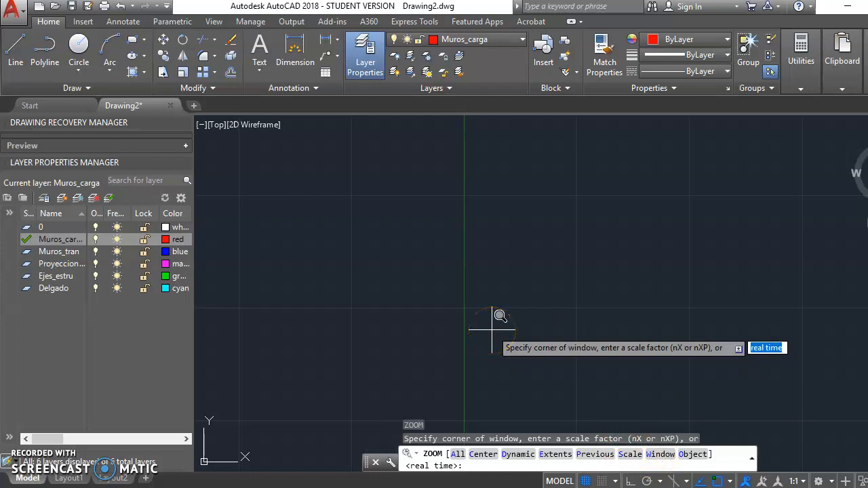
pyautogui.scroll(-4, 495, 329)
pyautogui.scroll(2, 499, 327)
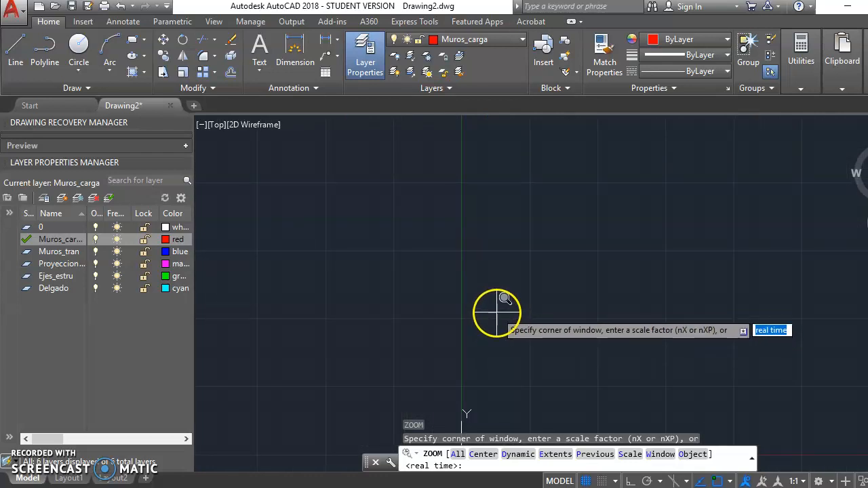
pyautogui.scroll(-3, 497, 312)
pyautogui.press('Escape')
# Step: Draw a rectangle 3 units wide and 1 unit high on the Muros_carga layer, from a freely picked first corner
pyautogui.scroll(4, 493, 312)
pyautogui.scroll(-5, 423, 290)
pyautogui.scroll(-3, 404, 303)
pyautogui.scroll(5, 406, 252)
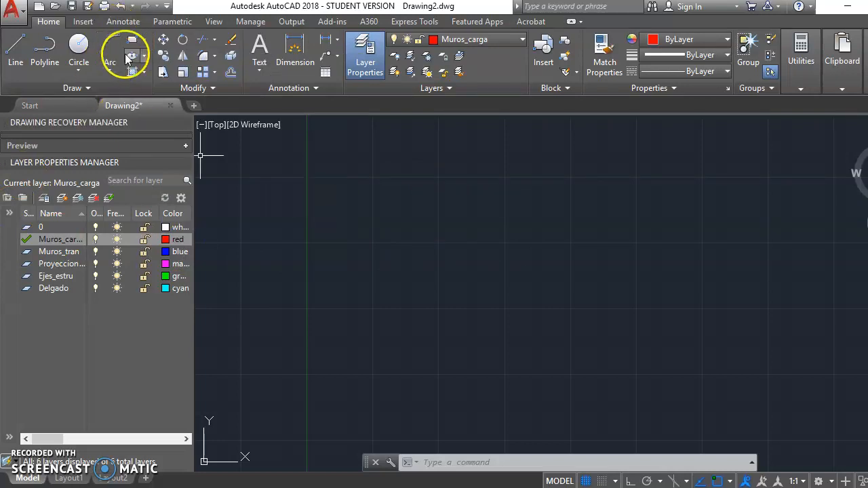
pyautogui.click(133, 43)
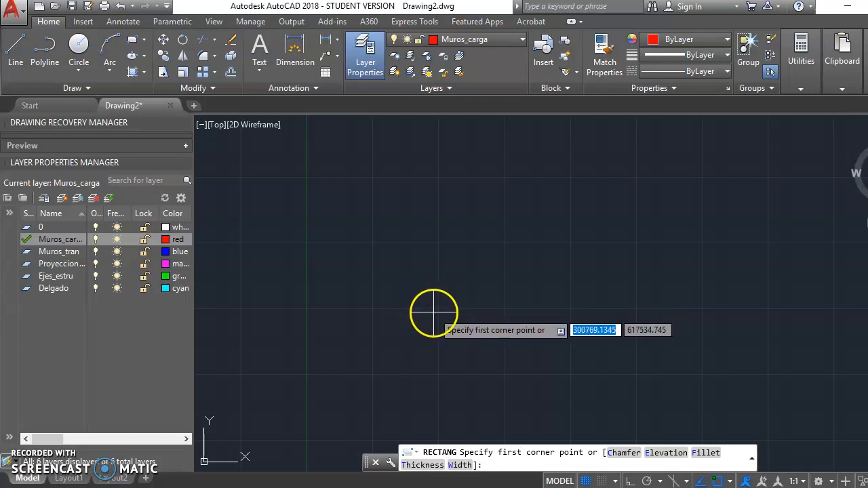
pyautogui.click(412, 262)
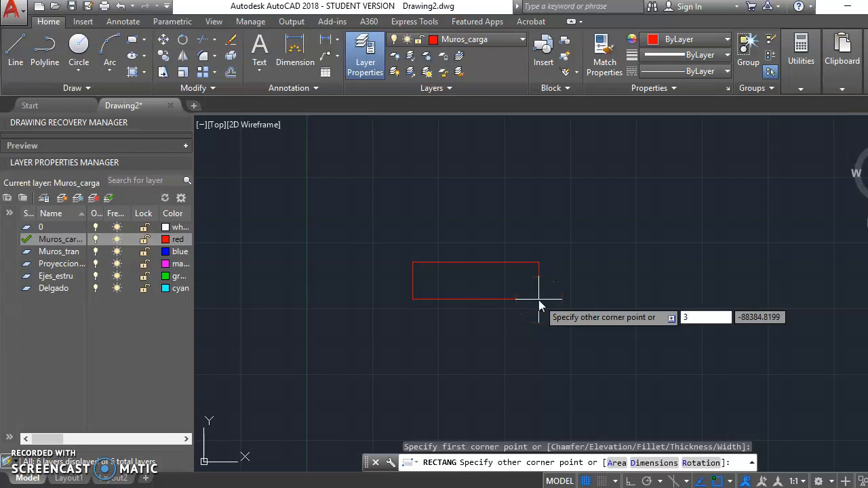
pyautogui.press('Tab')
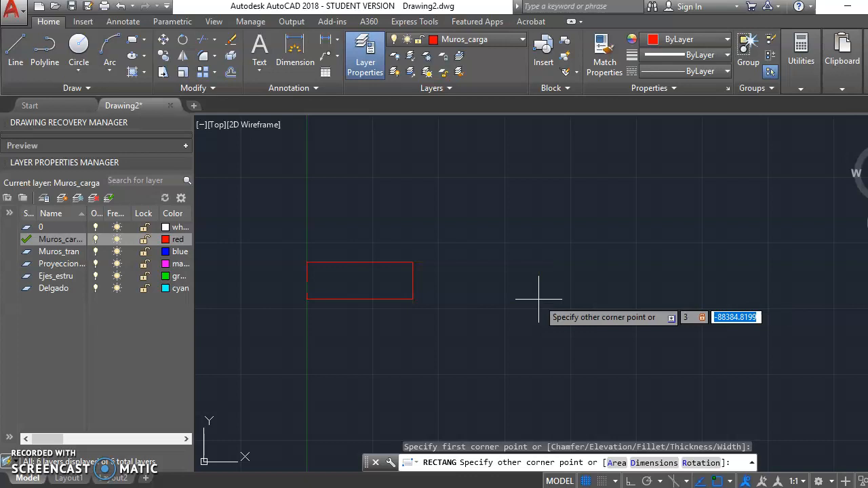
pyautogui.press('Return')
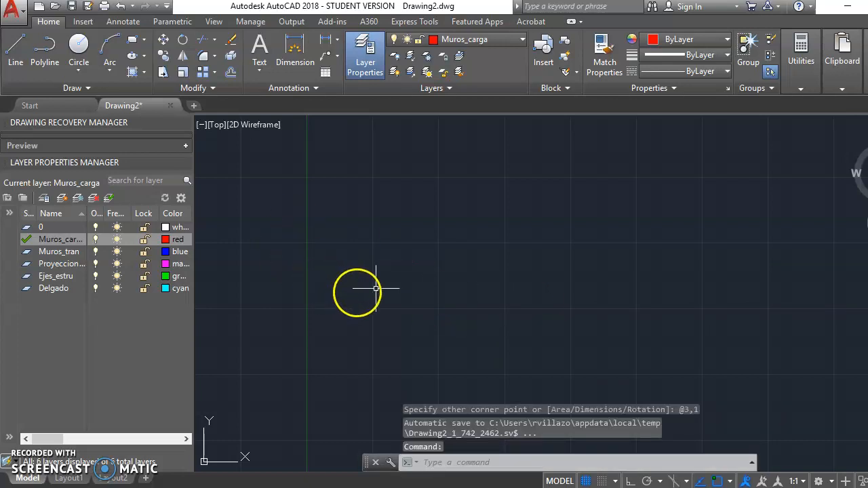
# Step: Zoom to the drawing extents and examine the 3 by 1 rectangle at different magnifications
pyautogui.scroll(-6, 408, 292)
pyautogui.scroll(5, 420, 291)
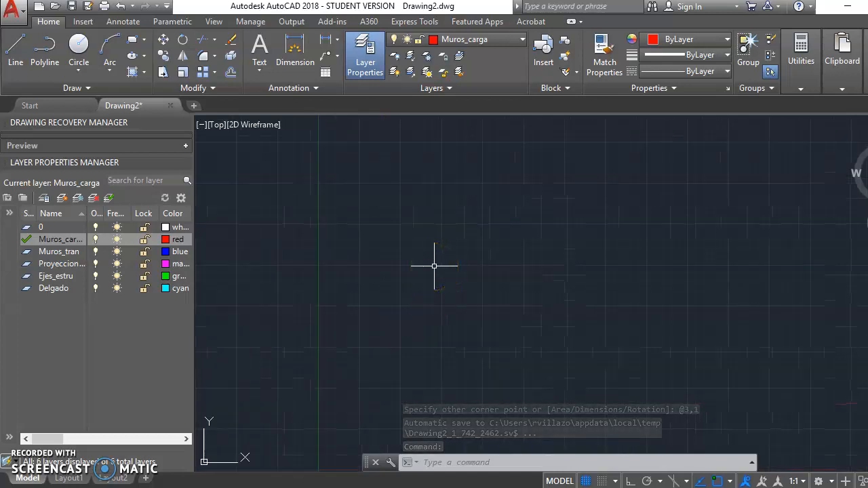
pyautogui.write('z')
pyautogui.press('Return')
pyautogui.write('e')
pyautogui.press('Return')
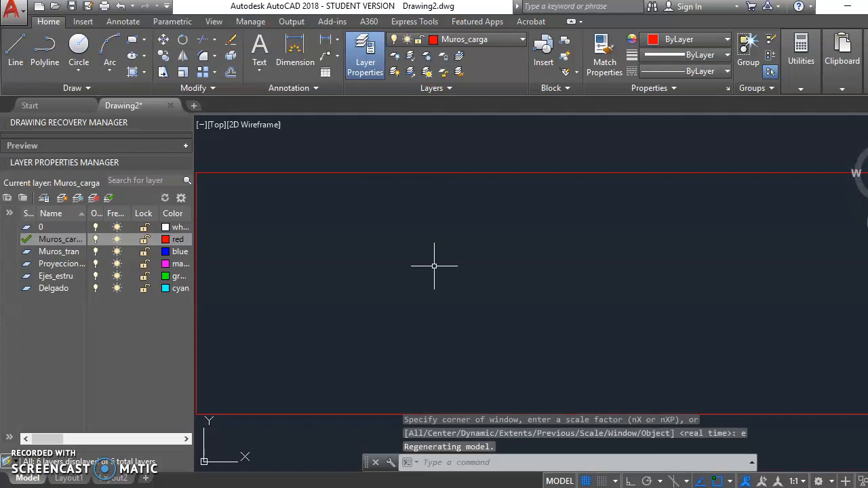
pyautogui.scroll(-10, 442, 260)
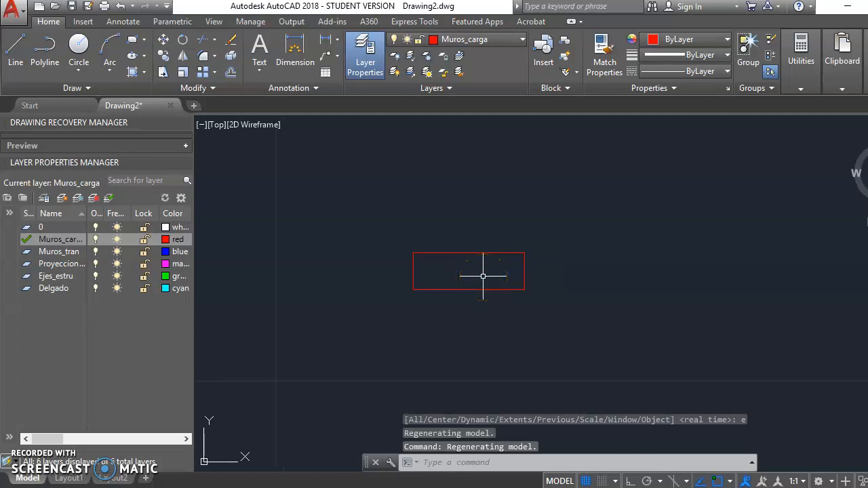
pyautogui.scroll(2, 482, 276)
pyautogui.scroll(-6, 482, 276)
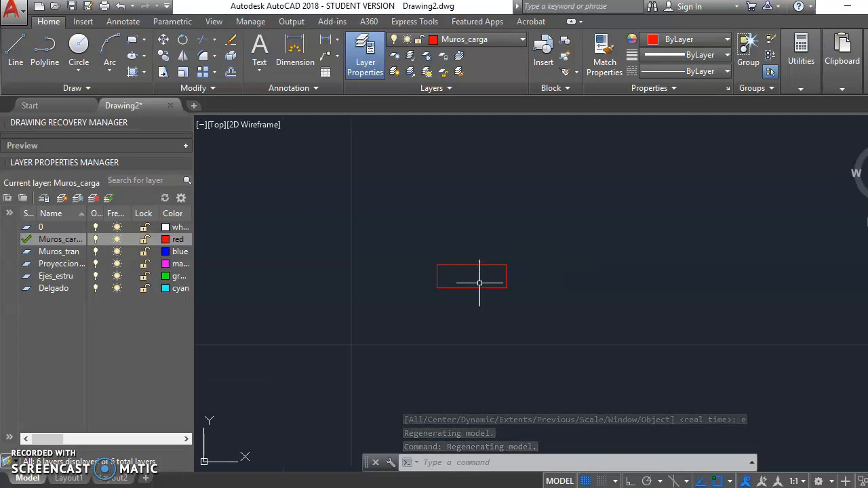
pyautogui.scroll(4, 482, 278)
pyautogui.scroll(-4, 483, 282)
pyautogui.scroll(2, 484, 285)
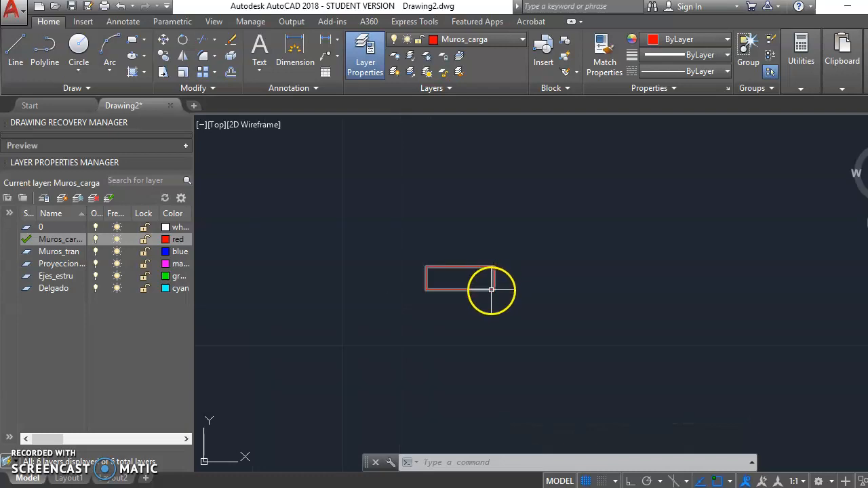
pyautogui.scroll(-4, 437, 270)
pyautogui.scroll(10, 441, 265)
pyautogui.scroll(-4, 444, 244)
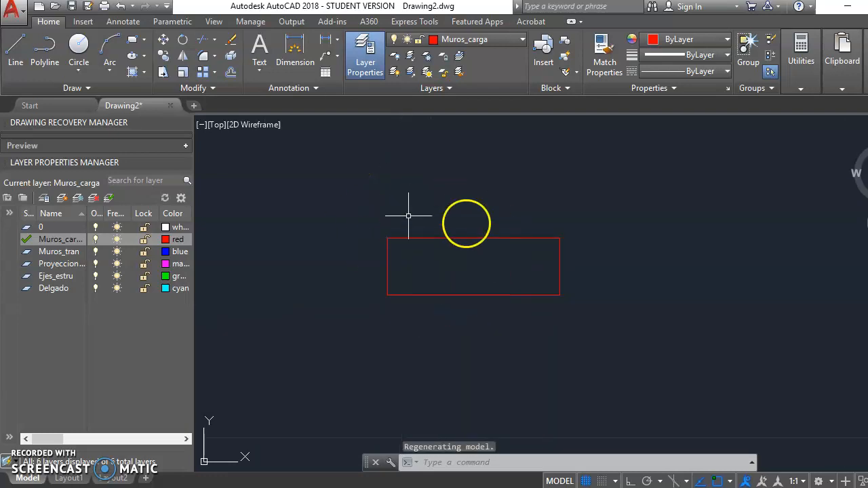
pyautogui.scroll(-6, 430, 253)
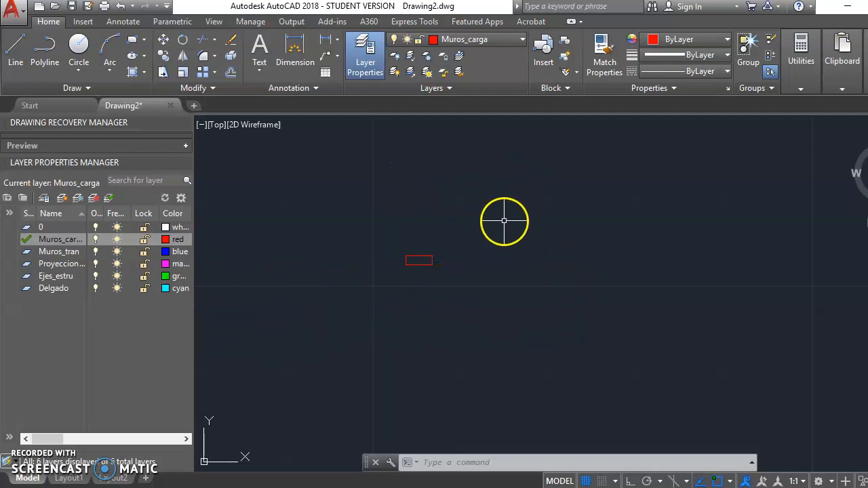
# Step: Draw a single vertical line to the right of the rectangle on the Muros_carga layer, with Ortho mode turned on
pyautogui.press('Return')
pyautogui.click(484, 194)
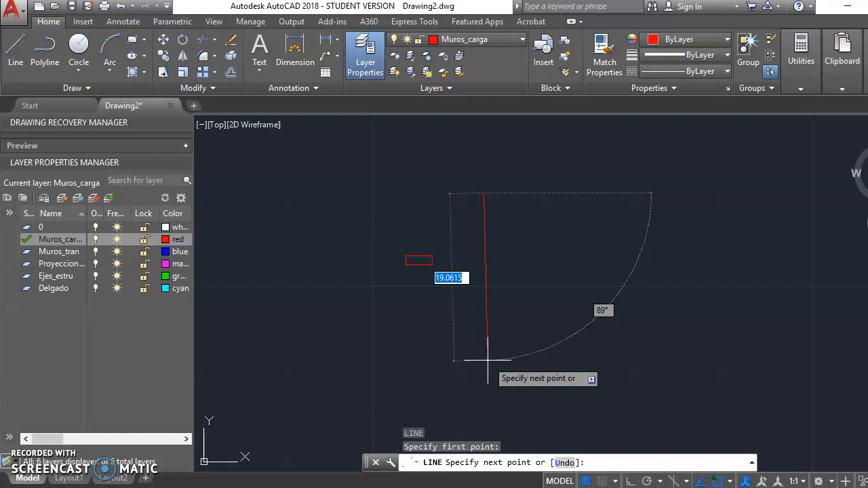
pyautogui.press('F8')
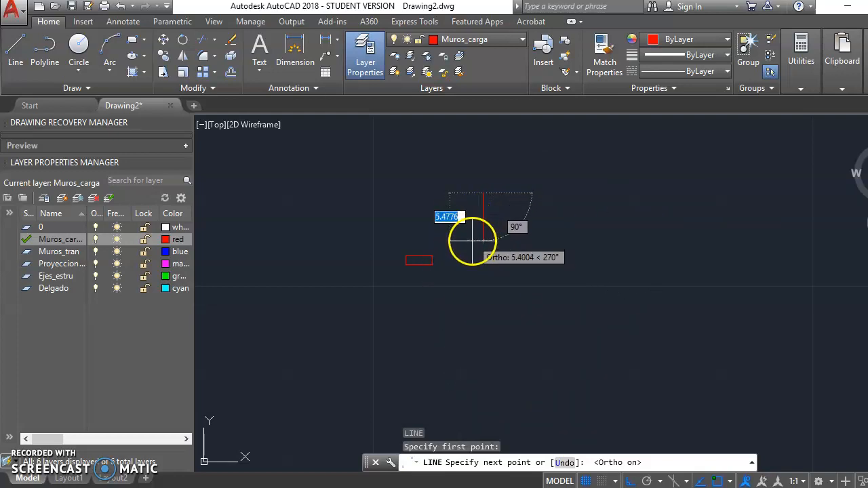
pyautogui.click(474, 348)
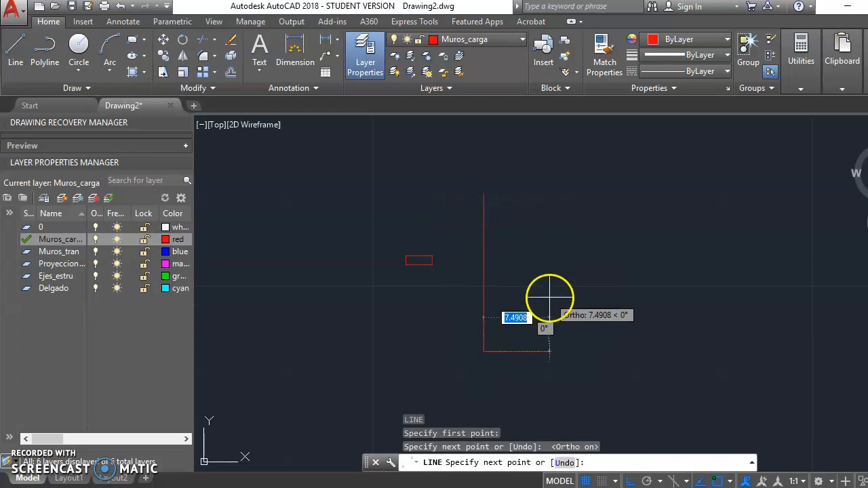
pyautogui.press('Escape')
pyautogui.scroll(4, 478, 244)
pyautogui.scroll(-4, 478, 252)
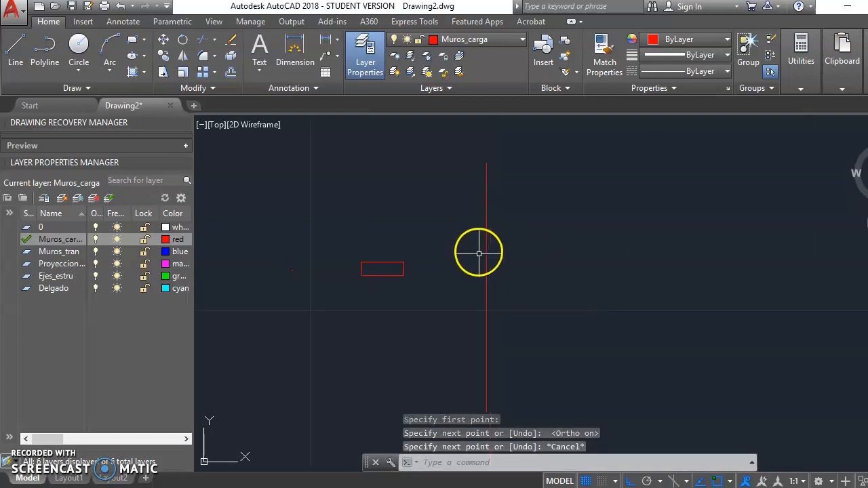
pyautogui.scroll(3, 503, 249)
pyautogui.scroll(-2, 500, 261)
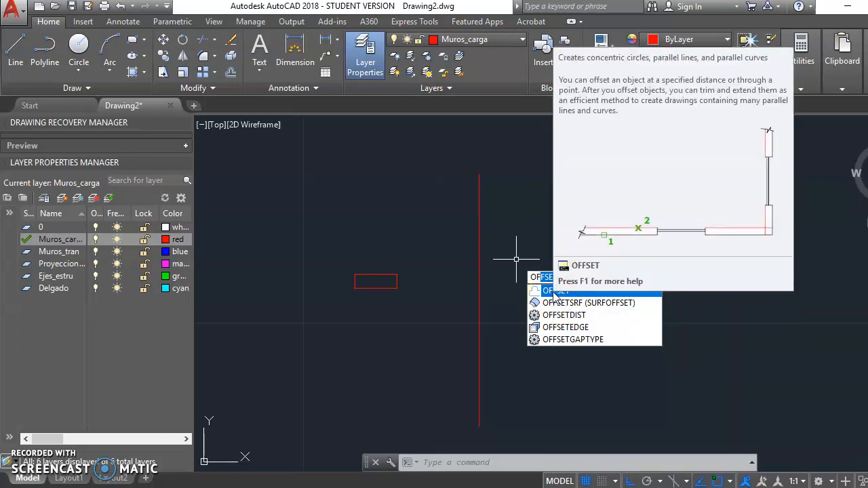
pyautogui.press('Escape')
pyautogui.press('Escape')
pyautogui.press('Escape')
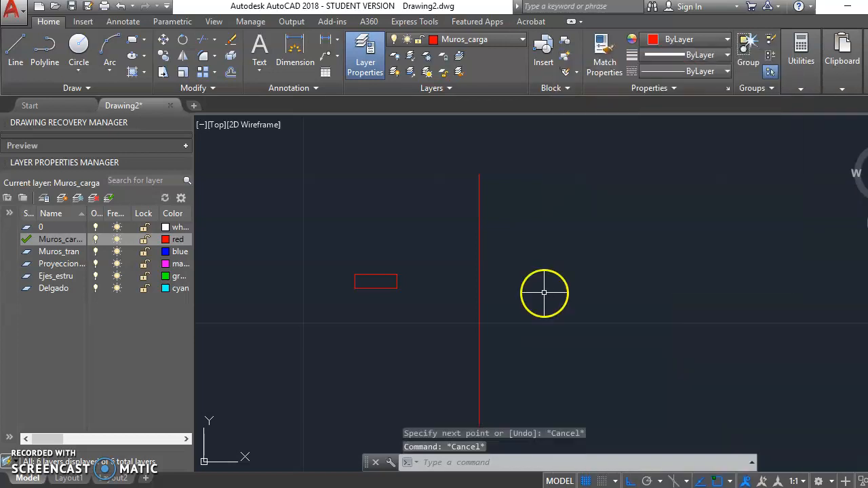
# Step: Offset the vertical line by .15 to its right to form a double-line load-bearing wall
pyautogui.write('o')
pyautogui.press('Return')
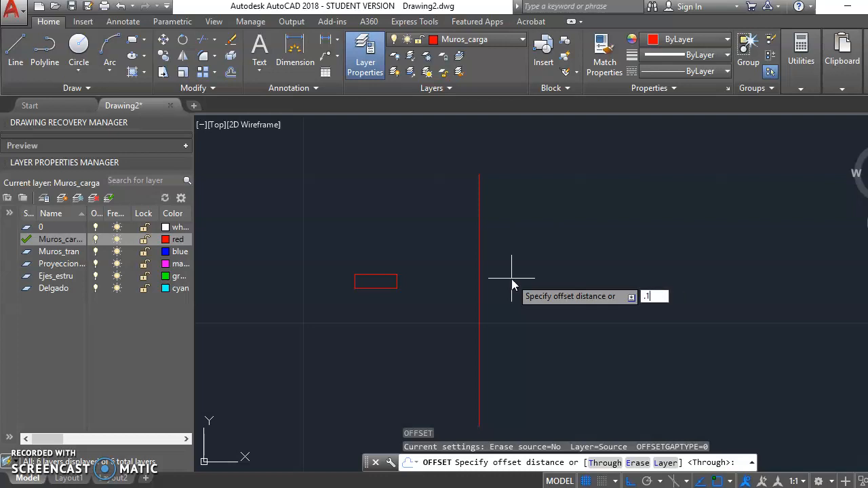
pyautogui.press('Return')
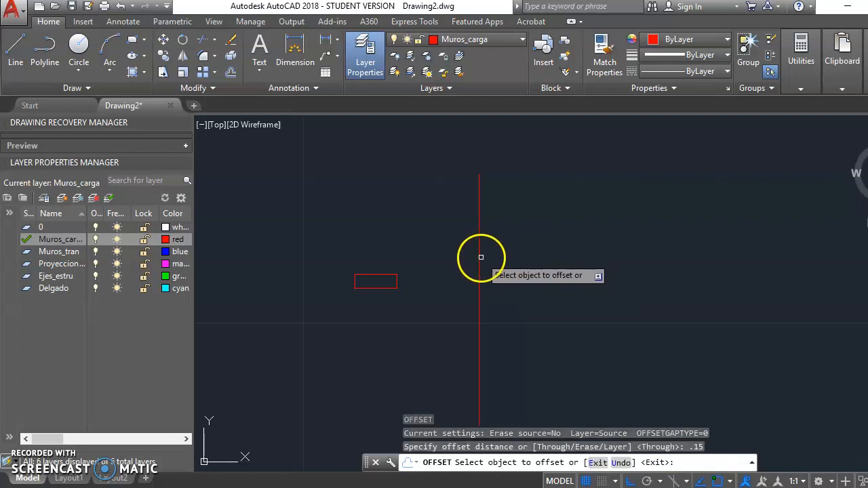
pyautogui.click(478, 262)
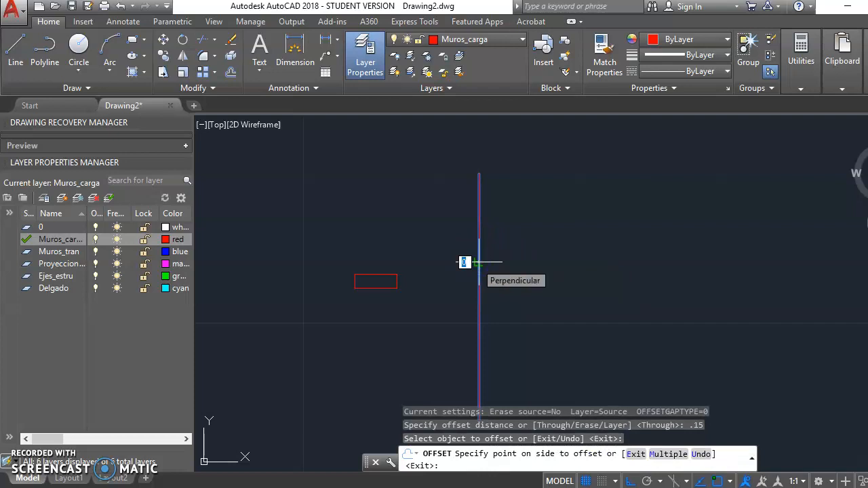
pyautogui.click(556, 258)
pyautogui.scroll(3, 491, 271)
pyautogui.scroll(-3, 491, 272)
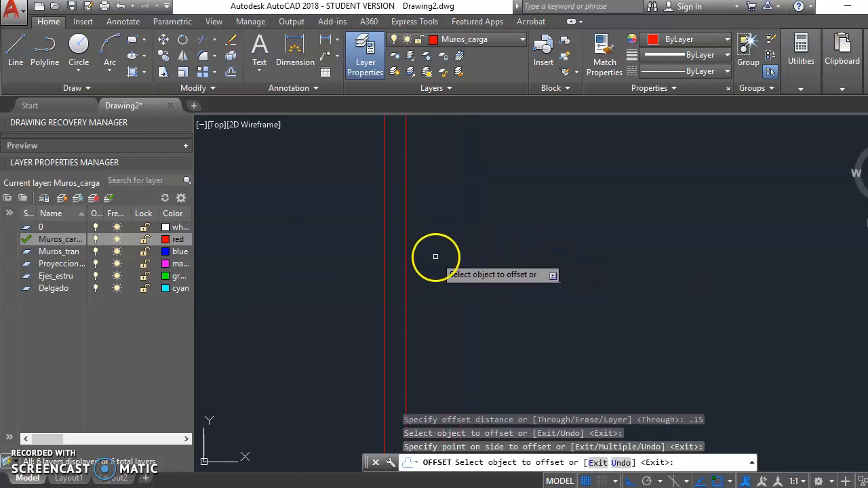
pyautogui.scroll(4, 492, 242)
pyautogui.scroll(-4, 502, 240)
pyautogui.scroll(5, 470, 267)
pyautogui.scroll(-4, 480, 263)
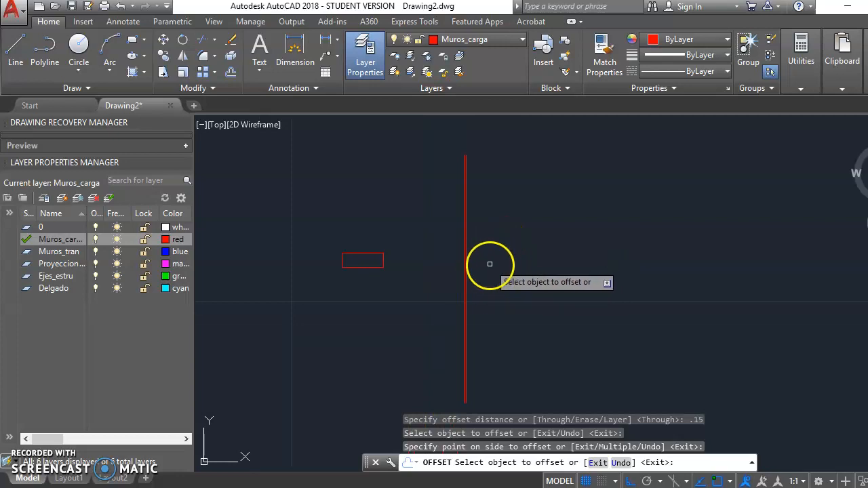
pyautogui.press('Escape')
pyautogui.scroll(2, 481, 276)
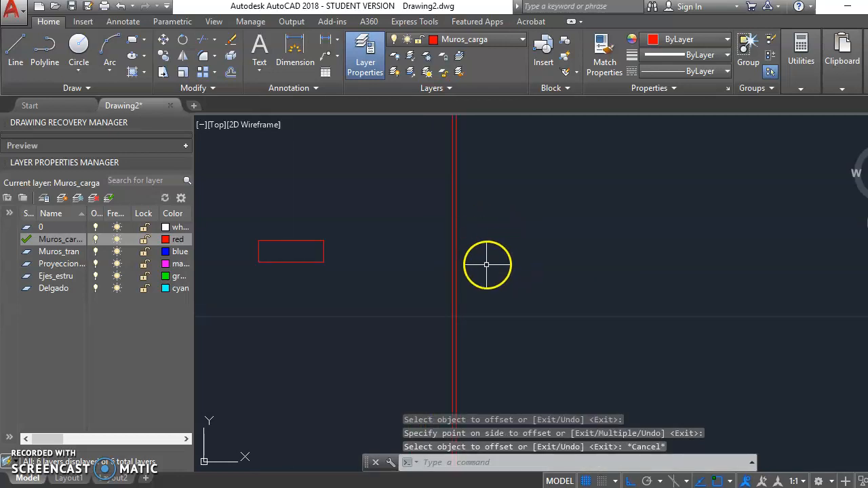
pyautogui.press('Escape')
pyautogui.press('Escape')
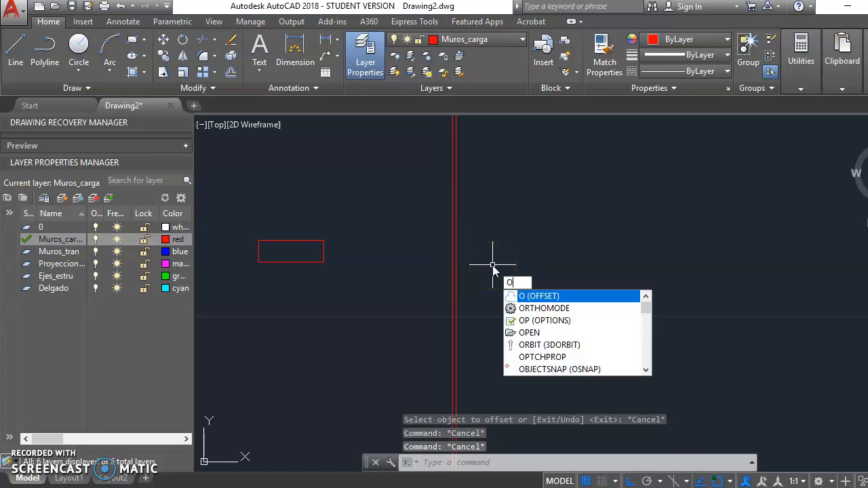
# Step: Offset the right-hand line of the wall by 3 to its right to locate a second wall
pyautogui.press('Return')
pyautogui.write('3')
pyautogui.press('Return')
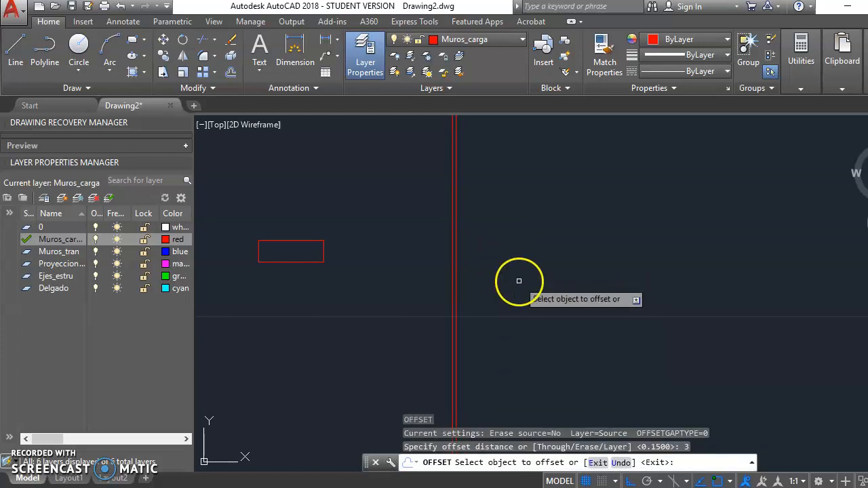
pyautogui.click(453, 291)
pyautogui.click(572, 277)
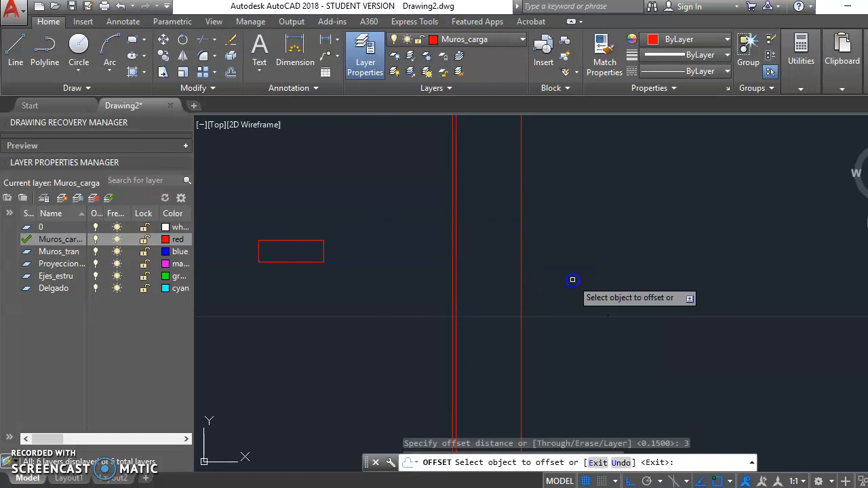
pyautogui.press('Escape')
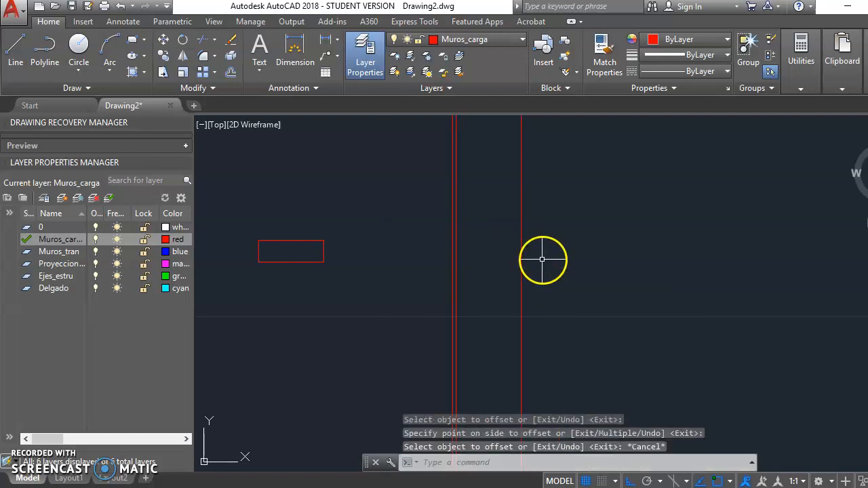
# Step: Offset the second wall's line by .15 to its right to give that wall its thickness
pyautogui.press('Return')
pyautogui.press('Return')
pyautogui.click(522, 265)
pyautogui.click(643, 263)
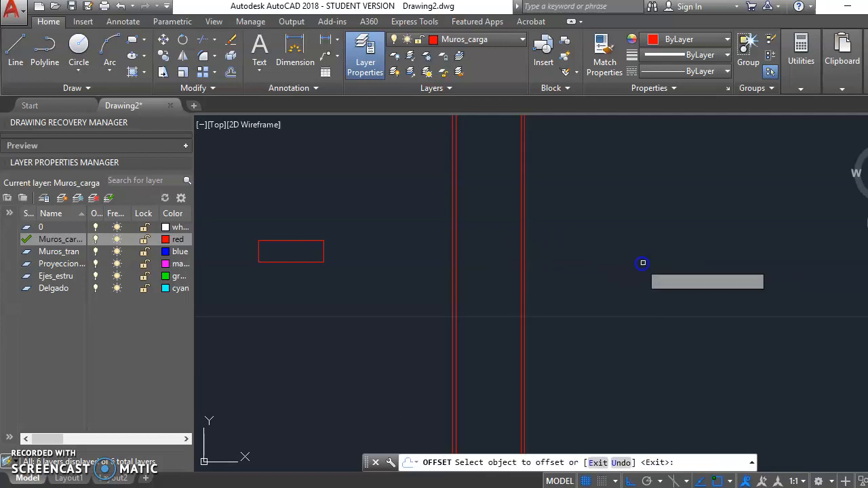
pyautogui.scroll(-3, 527, 254)
pyautogui.scroll(5, 482, 244)
pyautogui.moveTo(482, 244); pyautogui.dragTo(483, 232, button='middle')
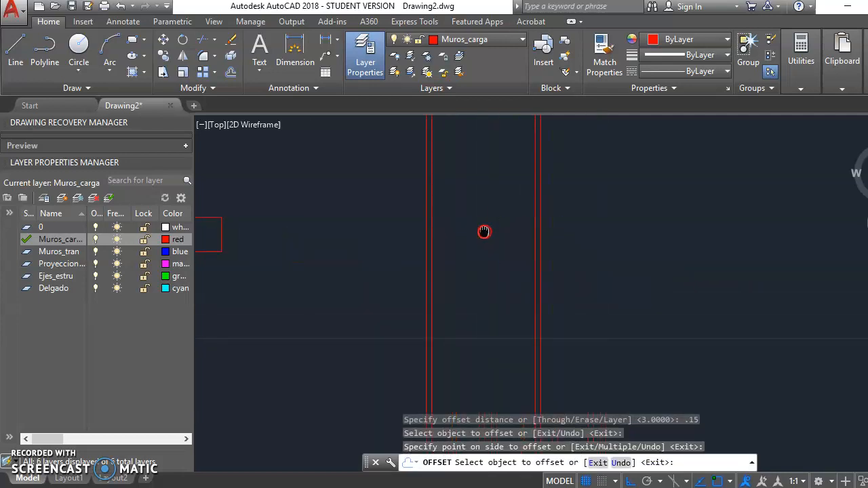
pyautogui.press('Escape')
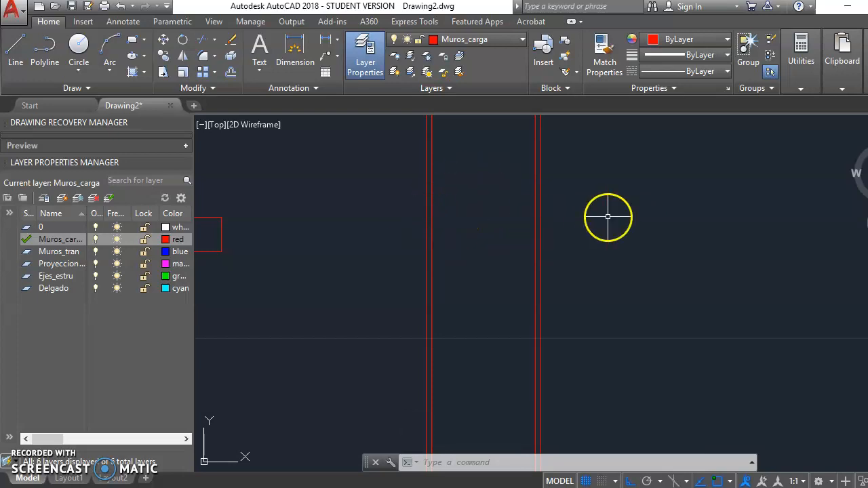
# Step: Make Muros_tran the current layer and draw a horizontal line crossing both vertical walls
pyautogui.doubleClick(51, 254)
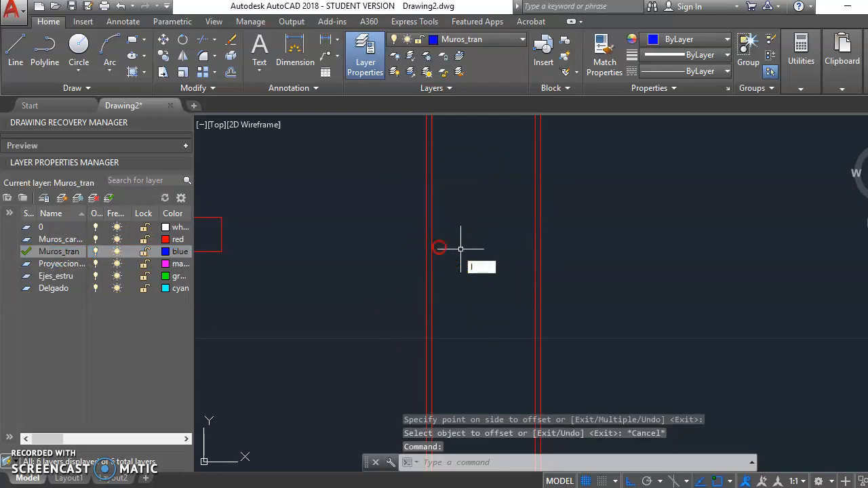
pyautogui.press('Return')
pyautogui.click(383, 223)
pyautogui.click(598, 236)
pyautogui.press('Escape')
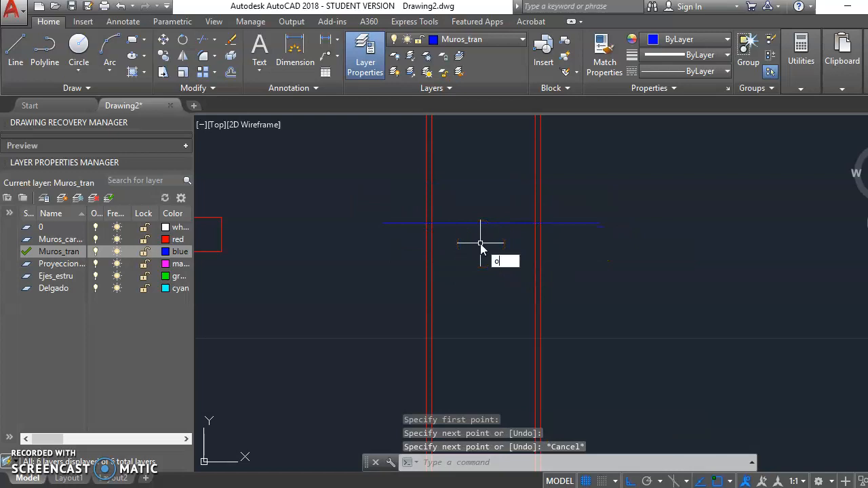
# Step: Offset the horizontal Muros_tran line by .15 downward to form a double-line wall
pyautogui.write('o')
pyautogui.press('Return')
pyautogui.write('.15')
pyautogui.press('Return')
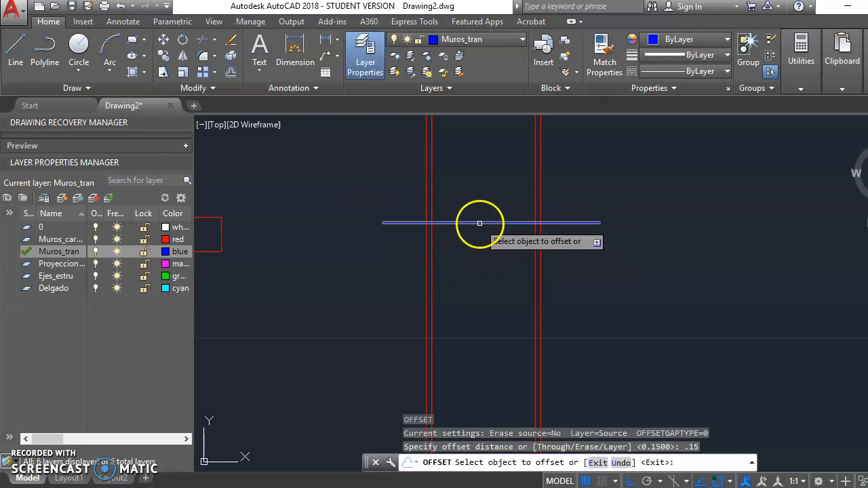
pyautogui.click(479, 224)
pyautogui.click(479, 245)
pyautogui.press('Escape')
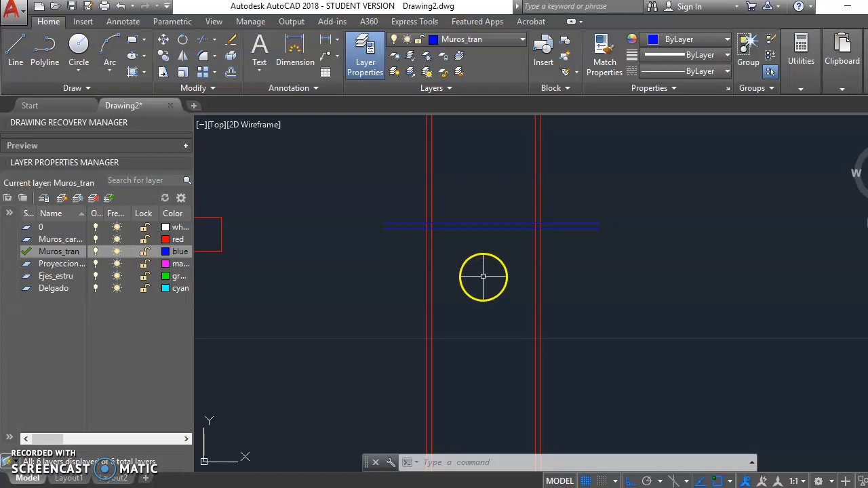
# Step: Turn off the Nearest object snap mode in the drafting settings
pyautogui.keyDown('shift'); pyautogui.rightClick(441, 276); pyautogui.keyUp('shift')
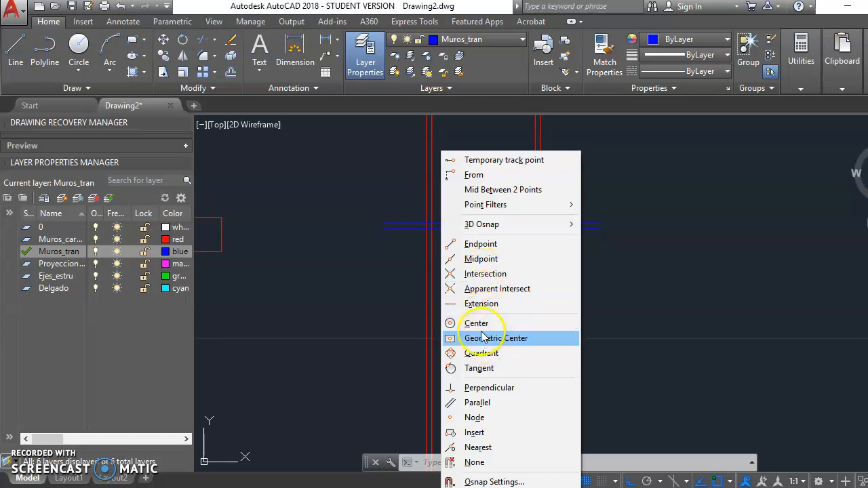
pyautogui.click(484, 482)
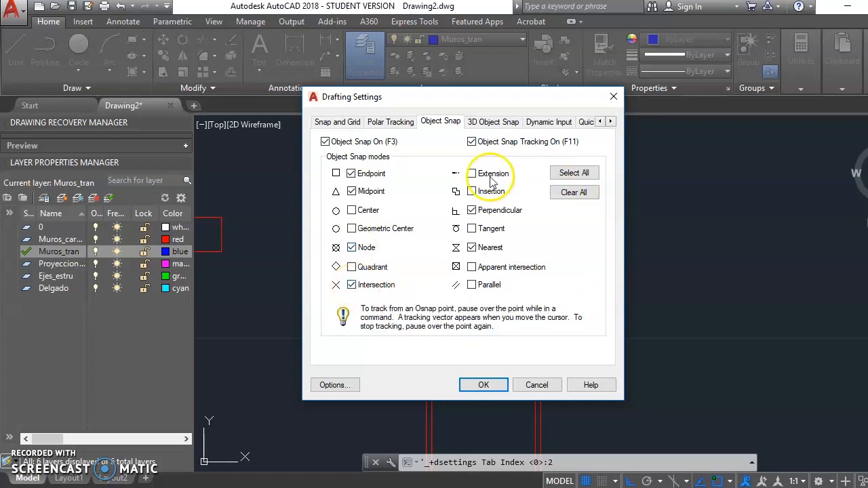
pyautogui.click(473, 249)
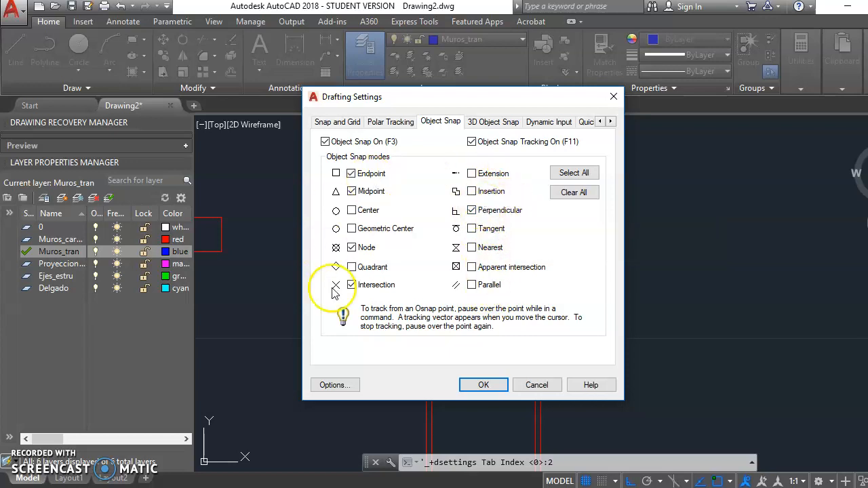
pyautogui.click(483, 385)
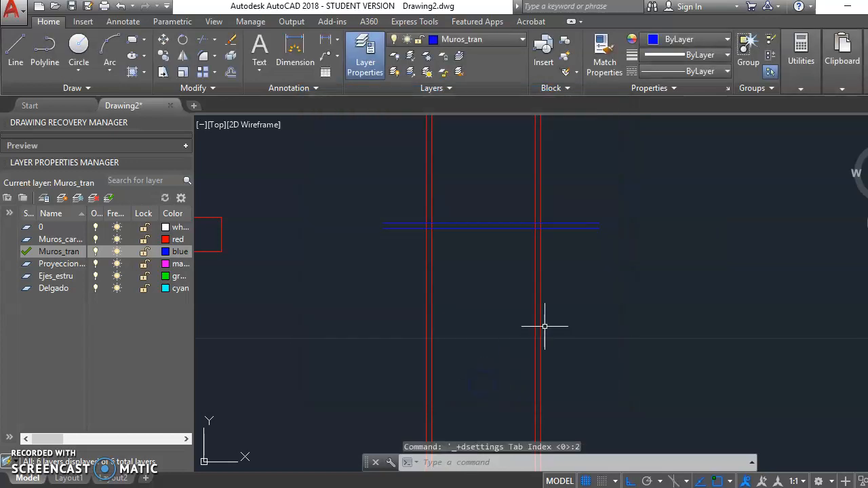
# Step: Draw a vertical practice line in the empty area to the right of the double walls
pyautogui.write('l')
pyautogui.press('Return')
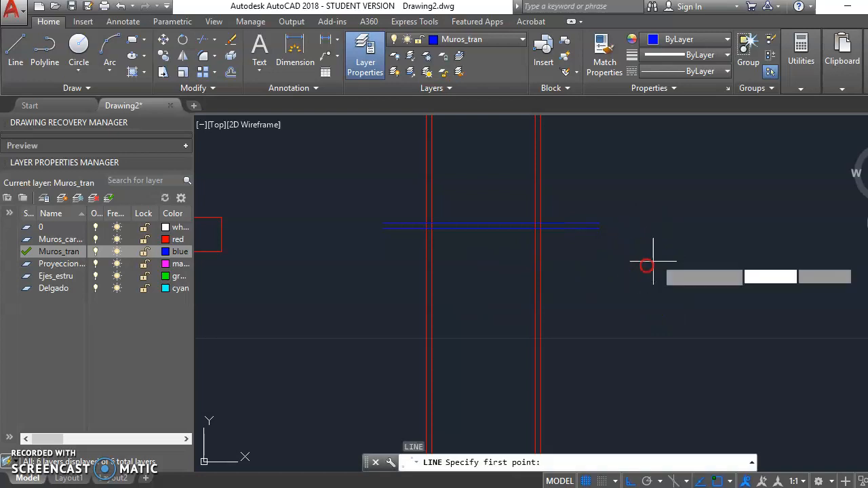
pyautogui.click(671, 210)
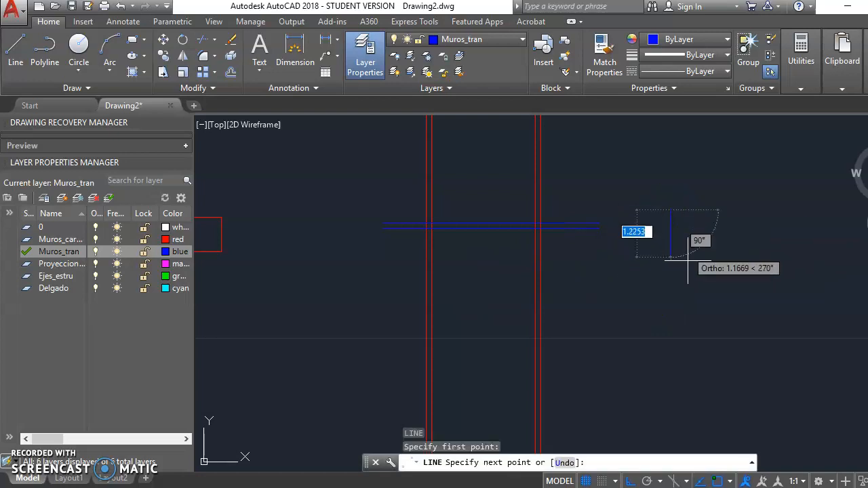
pyautogui.click(671, 336)
pyautogui.press('Escape')
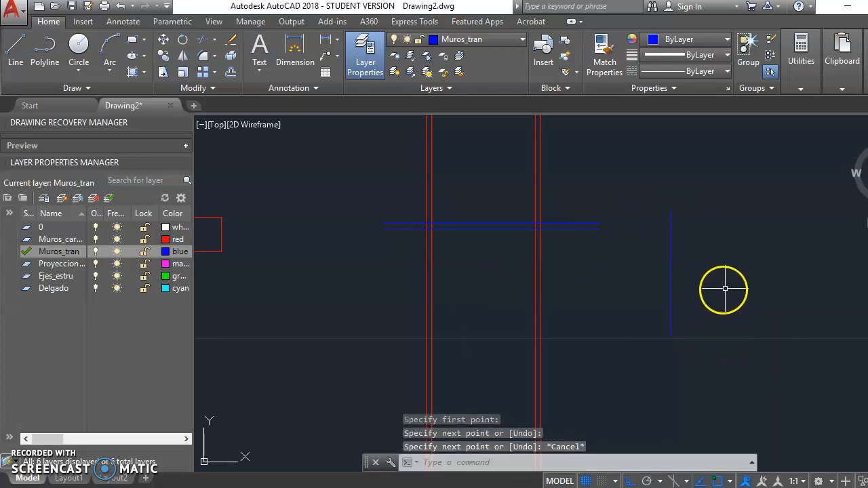
# Step: Draw a horizontal practice line to the right, starting on the vertical practice line
pyautogui.write('l')
pyautogui.press('Return')
pyautogui.click(813, 265)
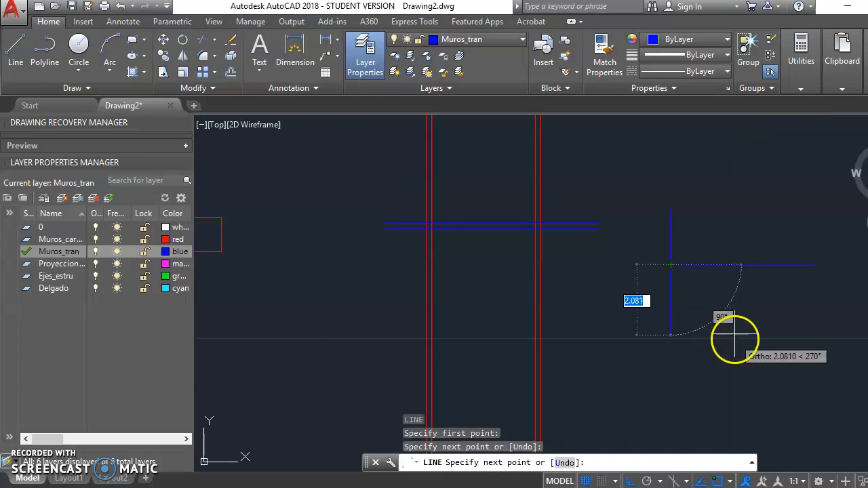
pyautogui.press('Escape')
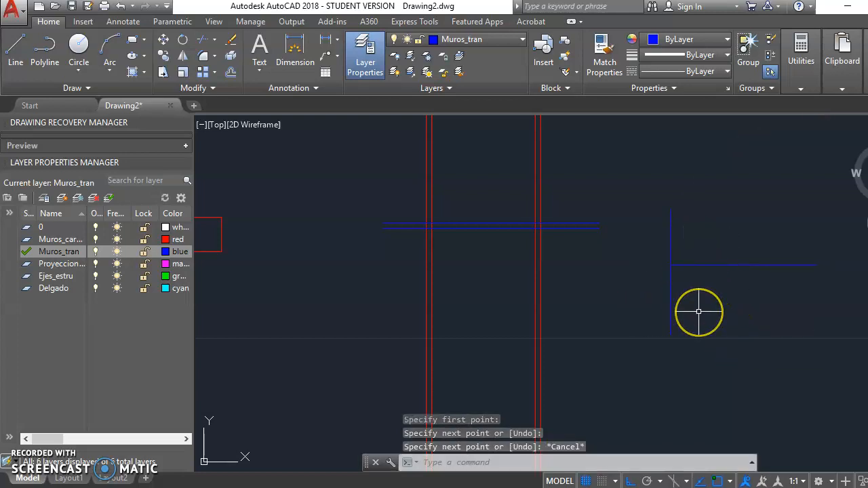
# Step: Draw a vertical line about 3.17 long downward from the horizontal practice line's right end
pyautogui.press('Return')
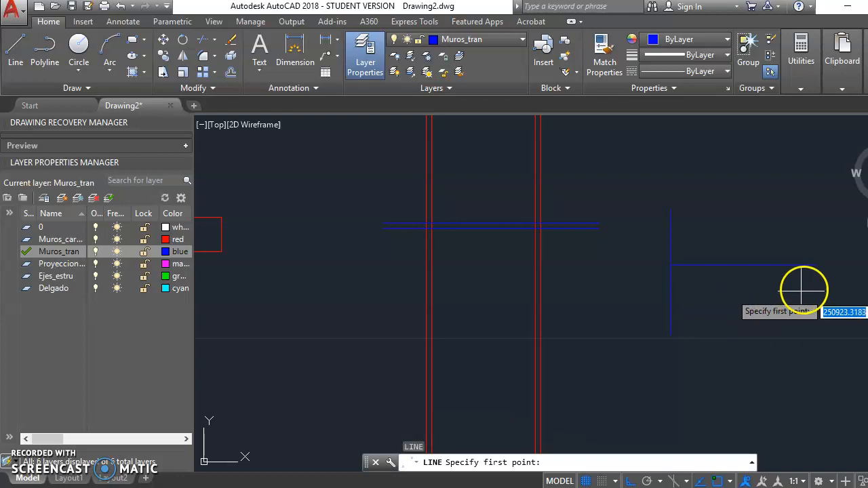
pyautogui.click(815, 266)
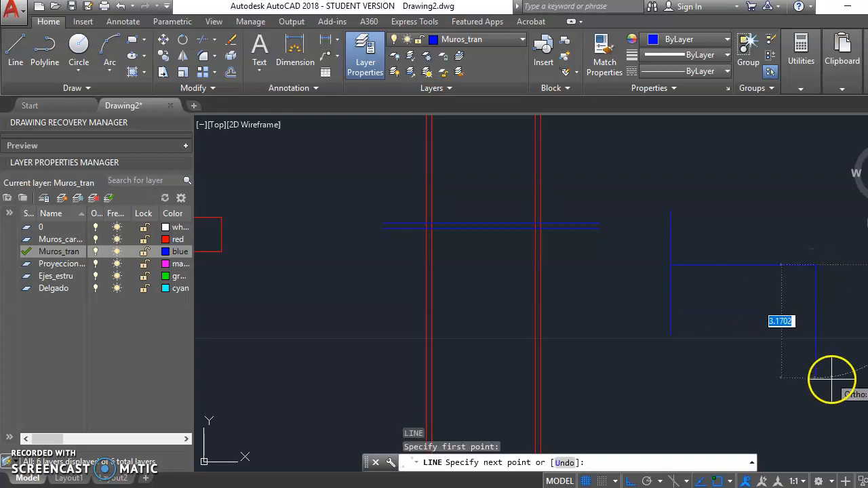
pyautogui.click(817, 379)
pyautogui.press('Escape')
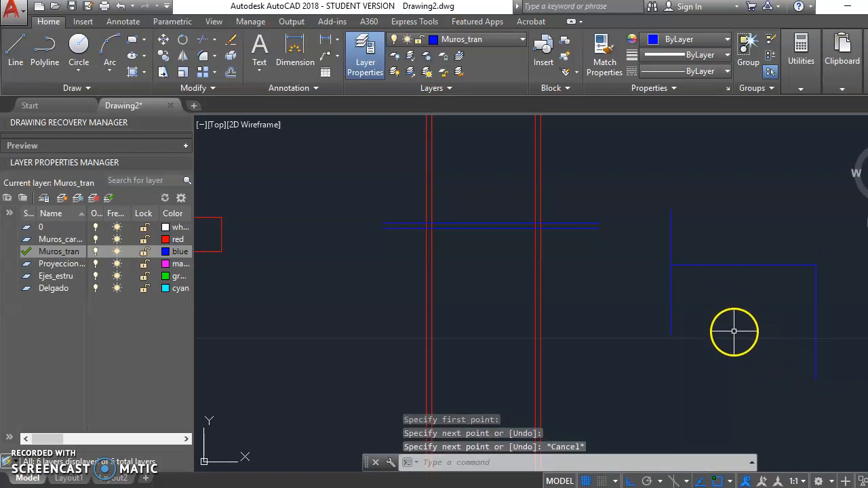
pyautogui.write('L')
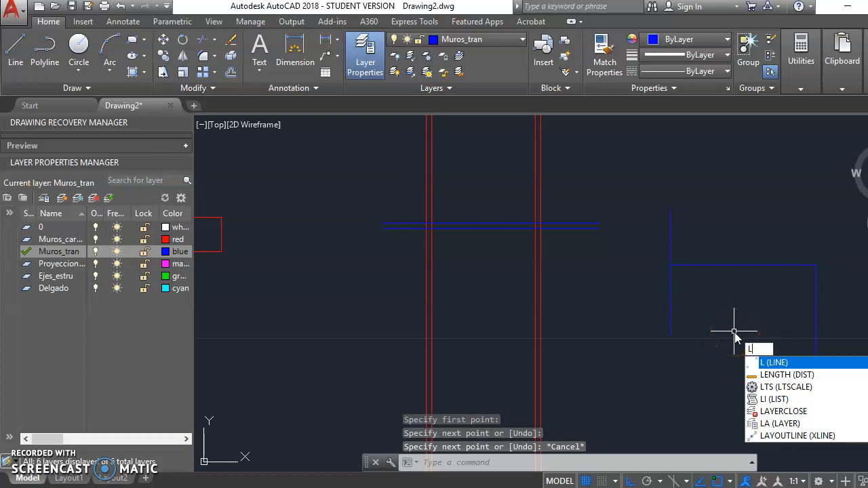
pyautogui.press('Escape')
pyautogui.press('Escape')
pyautogui.press('Escape')
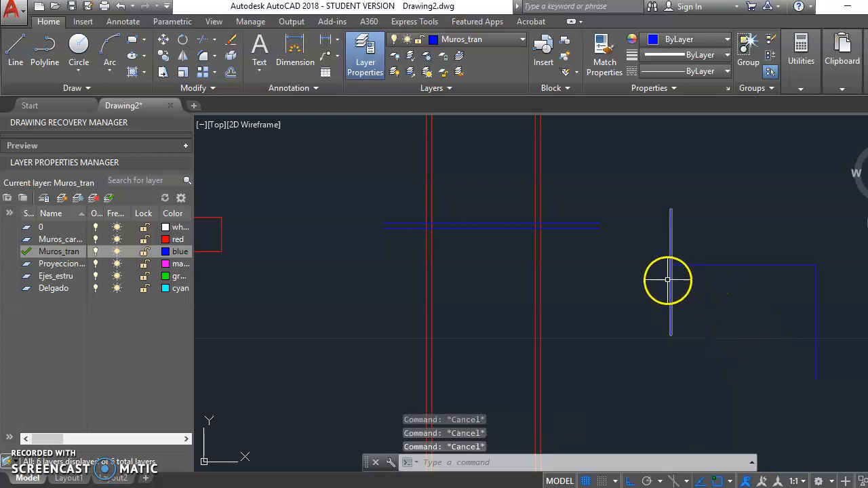
# Step: Draw a short horizontal line leftward from the midpoint of the first vertical practice line
pyautogui.write('l')
pyautogui.press('Return')
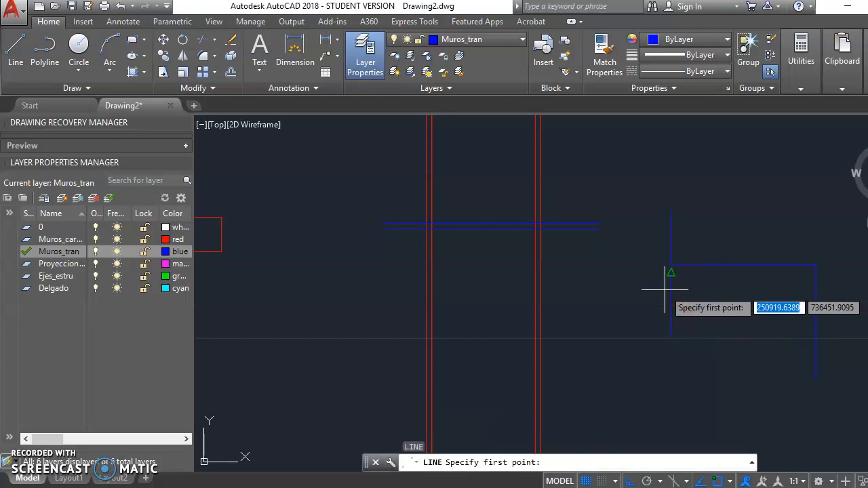
pyautogui.click(671, 272)
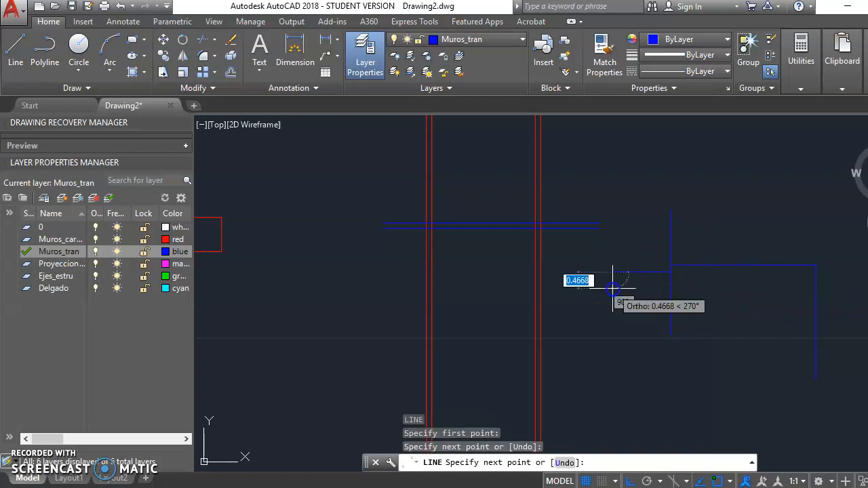
pyautogui.press('Escape')
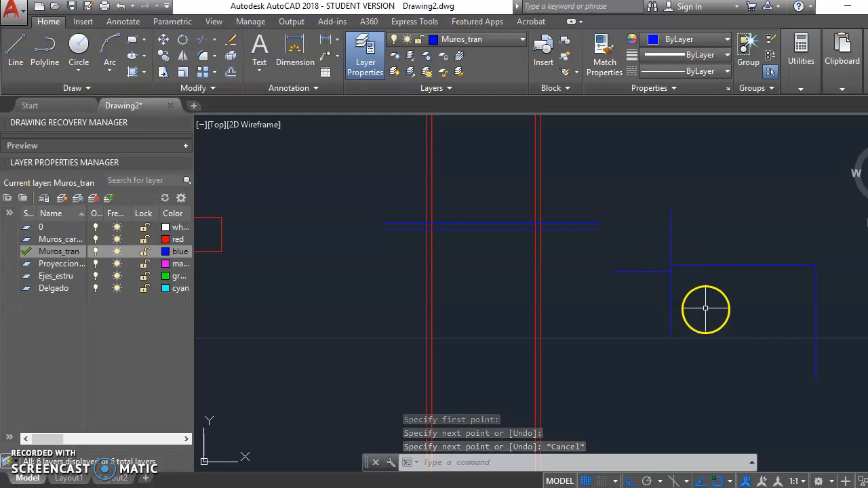
pyautogui.press('Escape')
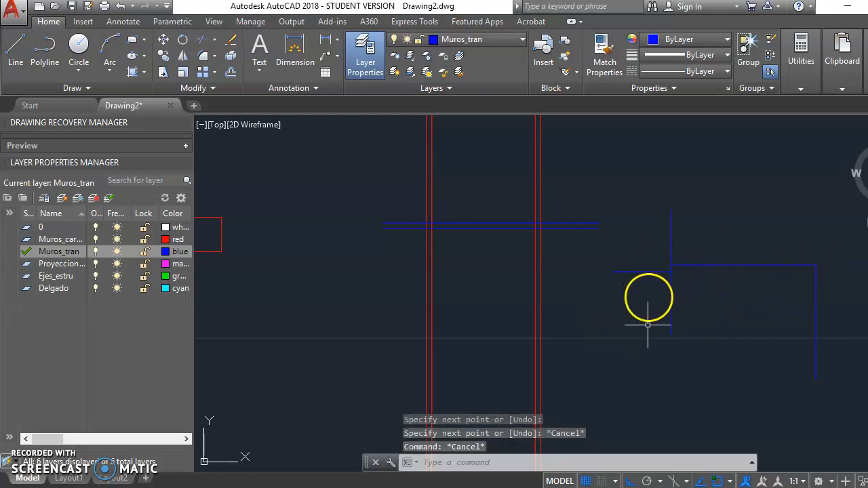
# Step: Erase all the practice lines to the right of the walls with a crossing selection
pyautogui.write('e')
pyautogui.press('Return')
pyautogui.click(818, 358)
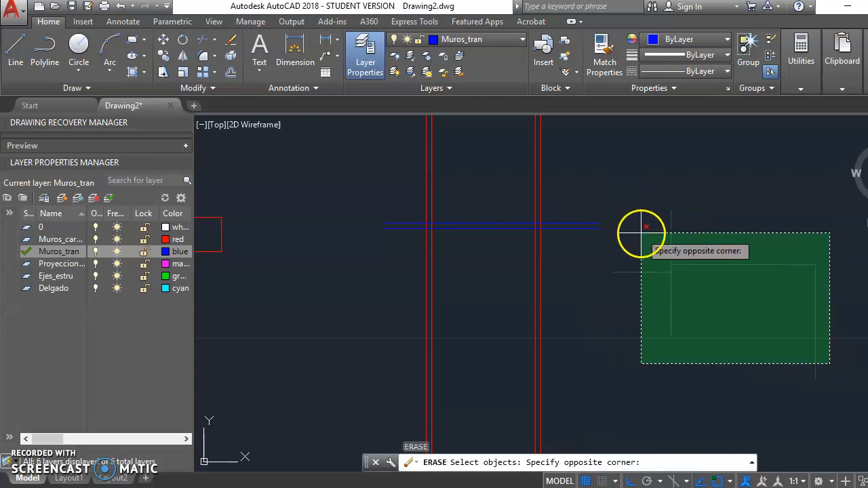
pyautogui.click(639, 233)
pyautogui.press('Return')
pyautogui.press('Escape')
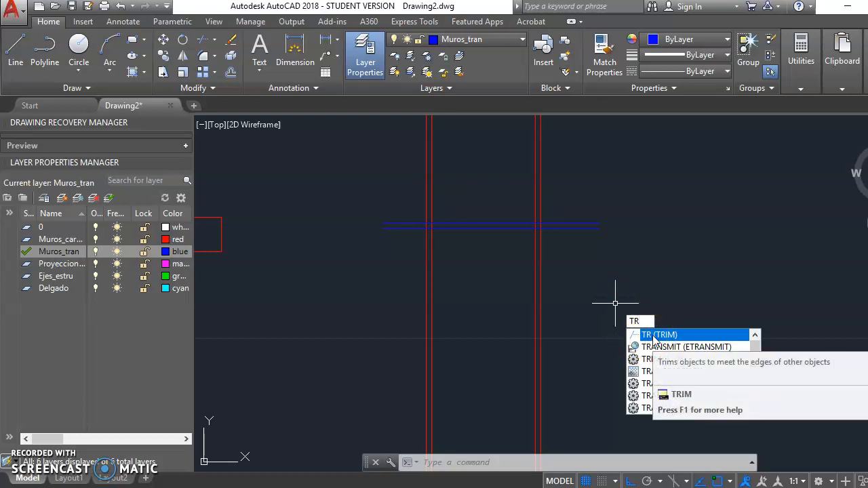
pyautogui.click(657, 335)
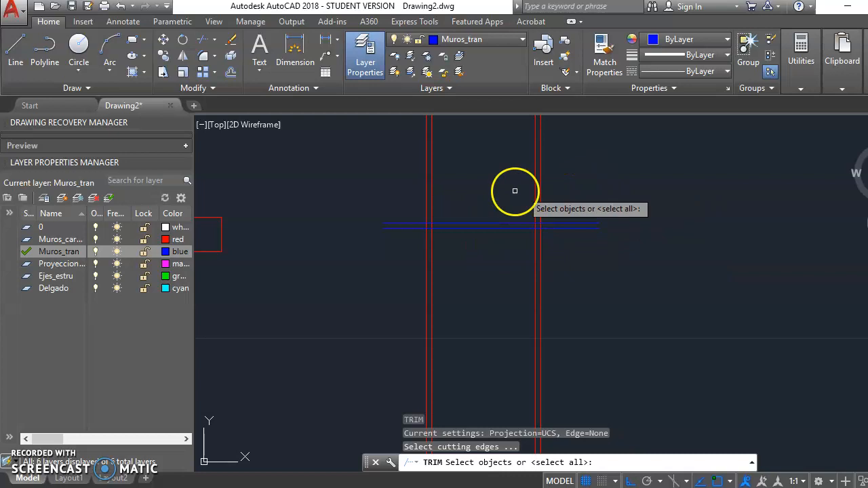
pyautogui.click(614, 181)
pyautogui.click(333, 185)
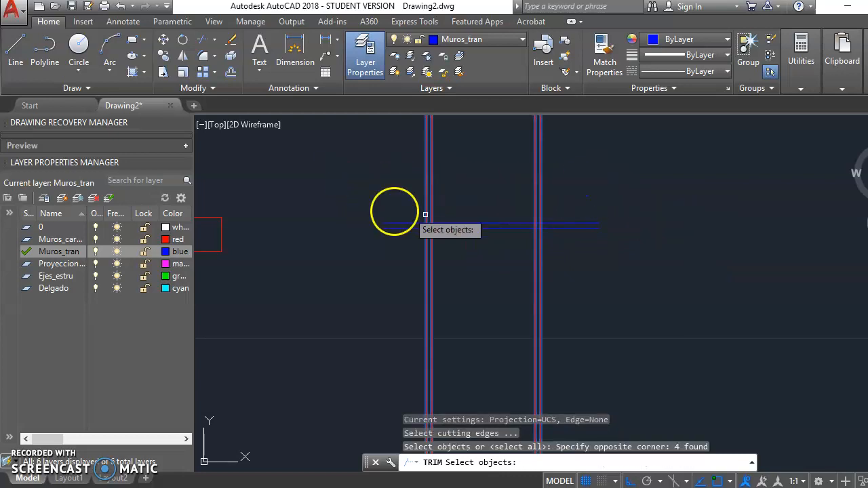
pyautogui.press('Escape')
pyautogui.press('Escape')
pyautogui.press('Escape')
# Step: Trim both vertical walls above the horizontal wall with all objects as cutting edges, and undo the trim
pyautogui.write('tr')
pyautogui.press('Return')
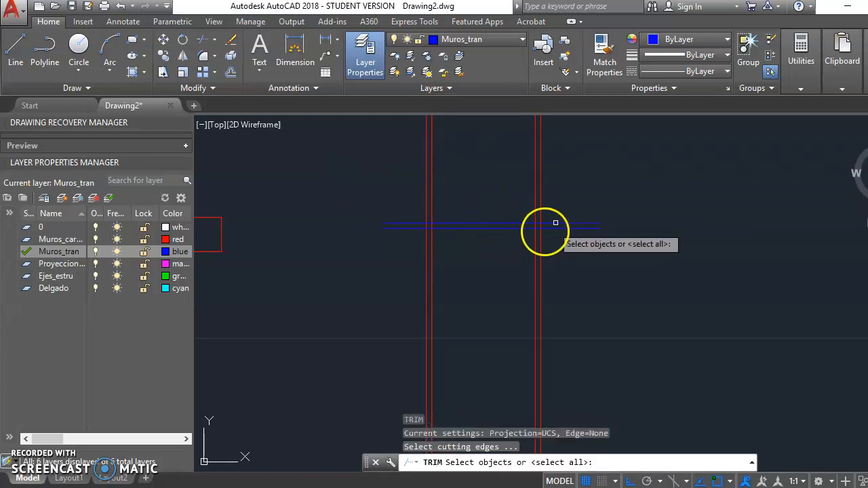
pyautogui.press('Return')
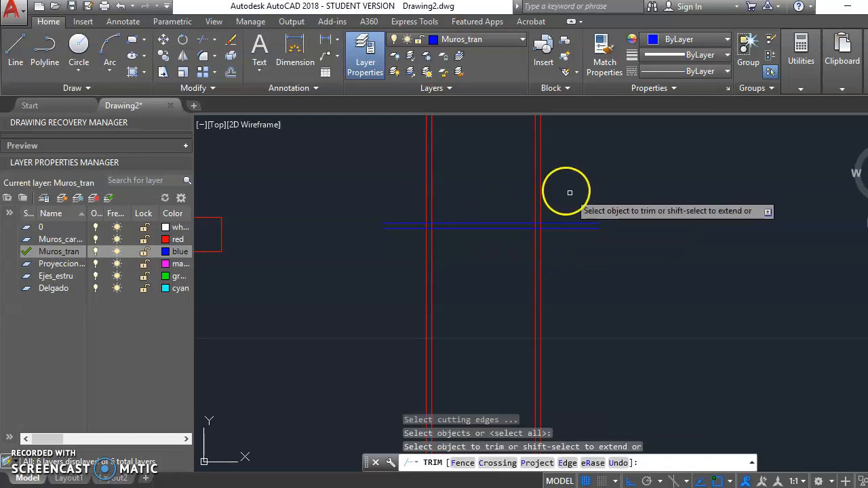
pyautogui.click(589, 190)
pyautogui.click(306, 175)
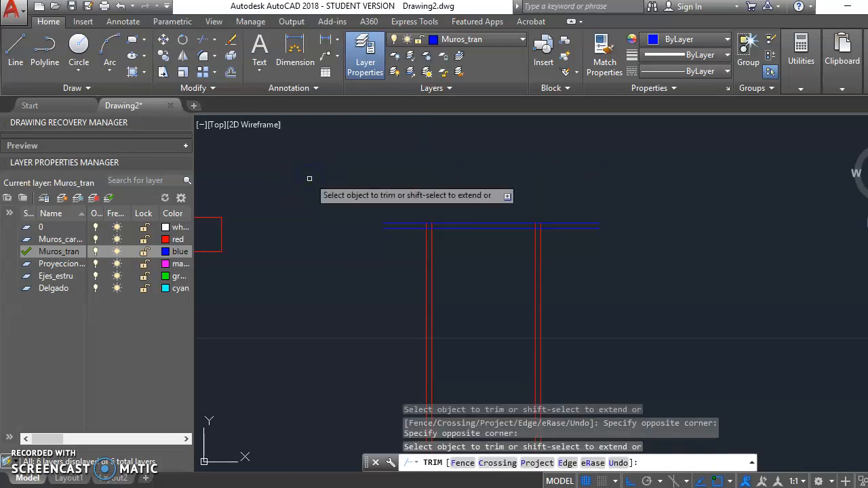
pyautogui.press('Escape')
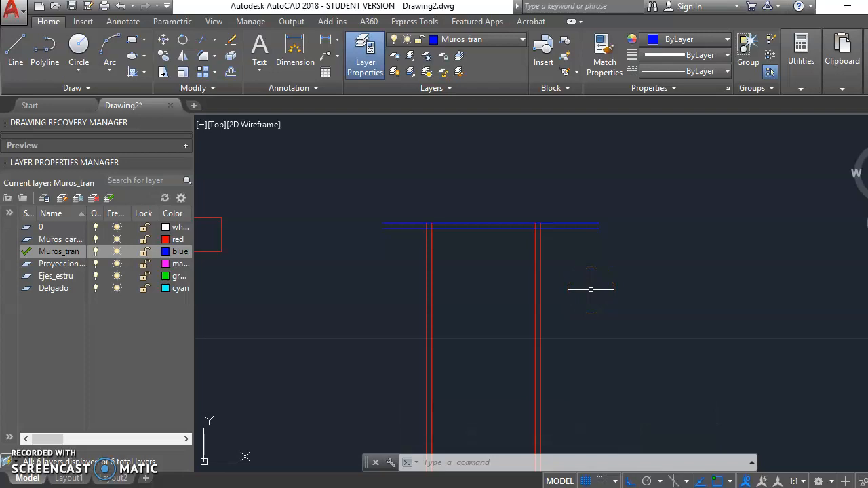
pyautogui.press('Return')
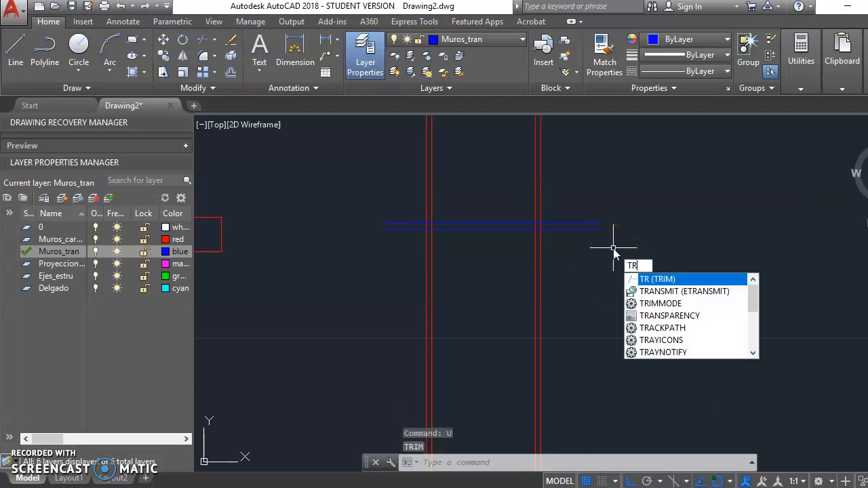
# Step: Trim both vertical walls above the horizontal wall, using only its upper line as the cutting edge
pyautogui.press('Return')
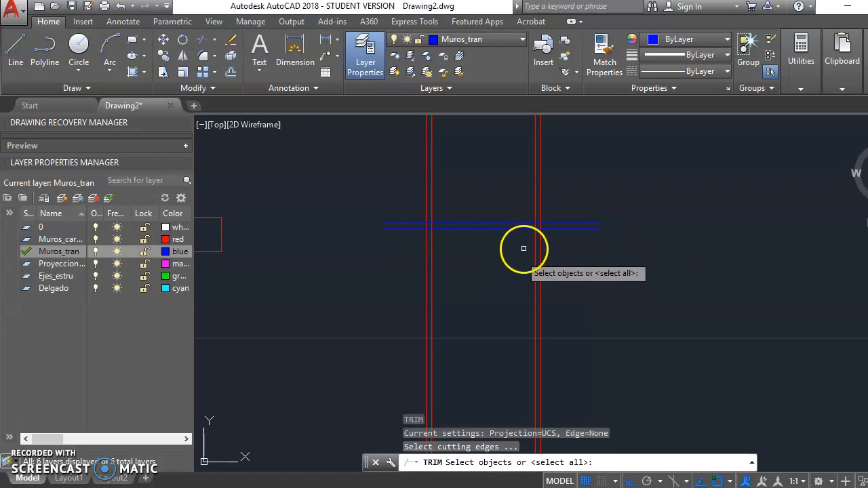
pyautogui.click(486, 220)
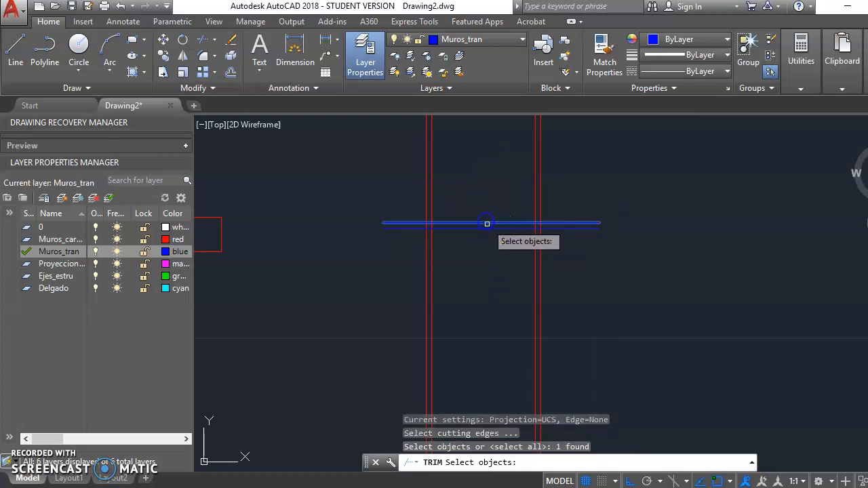
pyautogui.rightClick(568, 172)
pyautogui.click(624, 176)
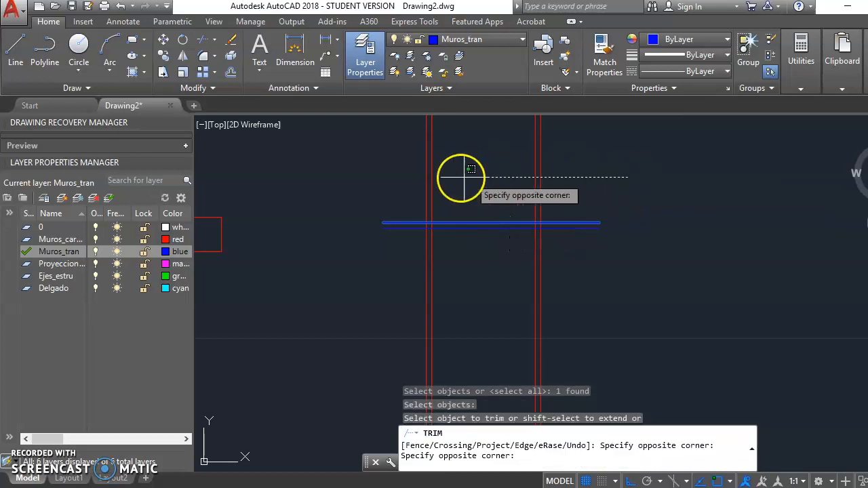
pyautogui.click(330, 157)
pyautogui.press('Escape')
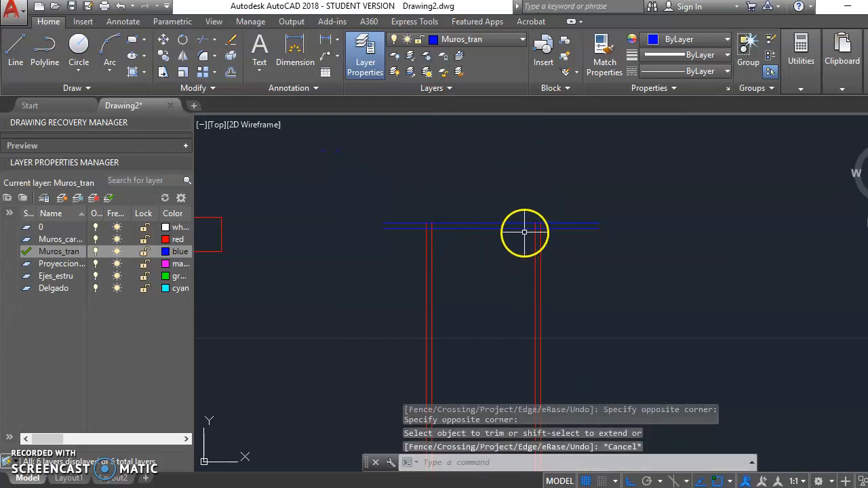
# Step: Trim the horizontal wall's two line ends that extend past the right vertical wall
pyautogui.rightClick(580, 297)
pyautogui.rightClick(579, 295)
pyautogui.click(649, 277)
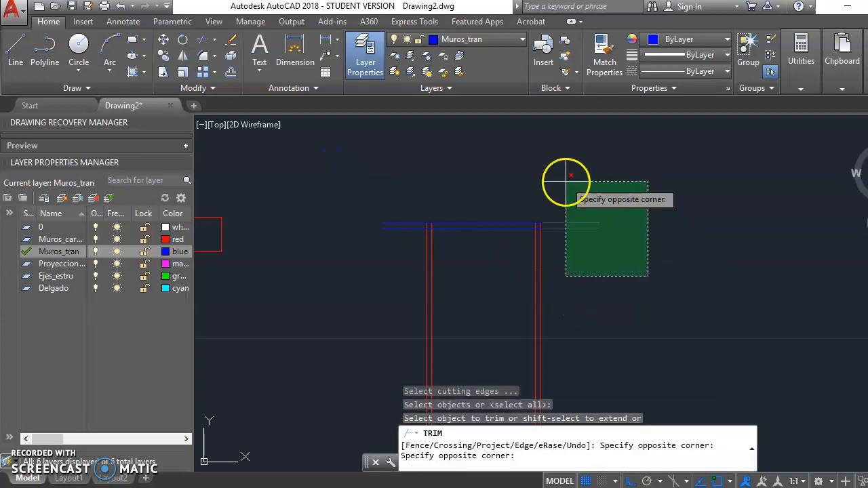
pyautogui.click(565, 181)
pyautogui.press('Escape')
# Step: Trim the horizontal wall's two line ends that extend past the left vertical wall
pyautogui.rightClick(532, 261)
pyautogui.rightClick(531, 263)
pyautogui.click(408, 247)
pyautogui.click(350, 200)
pyautogui.press('Escape')
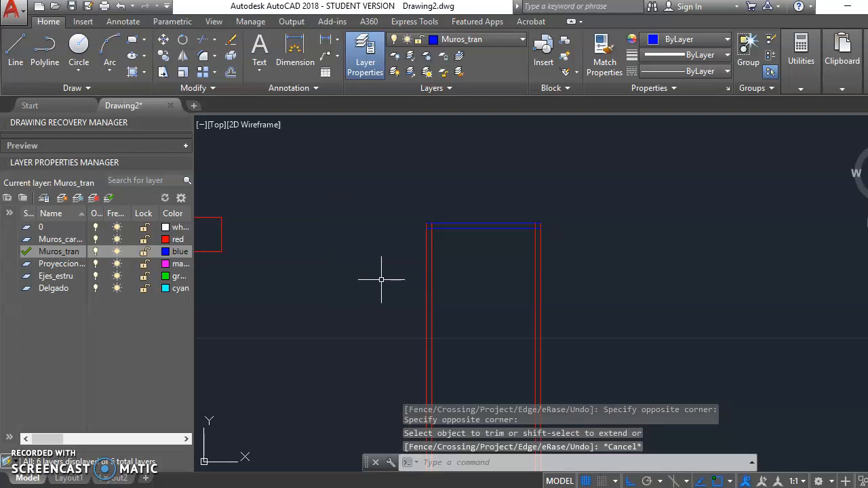
# Step: Fillet the horizontal wall's lower line with the left wall's inner line at the upper-left corner, and undo the fillet
pyautogui.scroll(10, 423, 228)
pyautogui.moveTo(438, 219); pyautogui.dragTo(364, 234, button='middle')
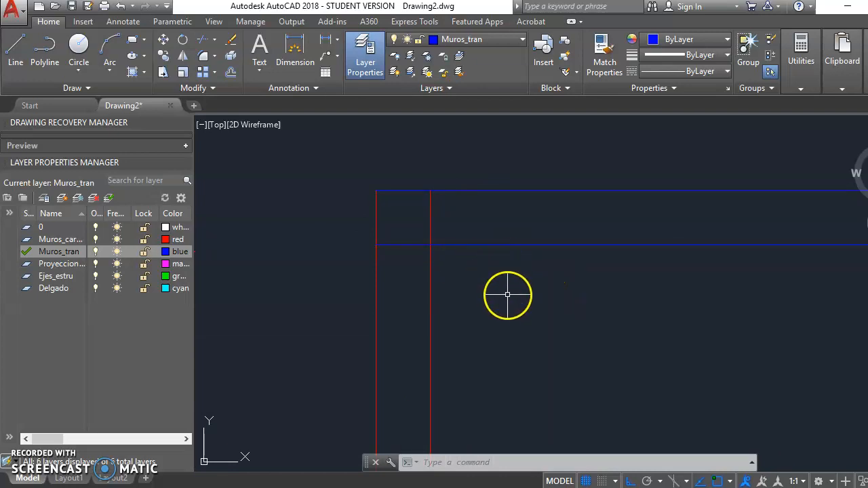
pyautogui.write('F')
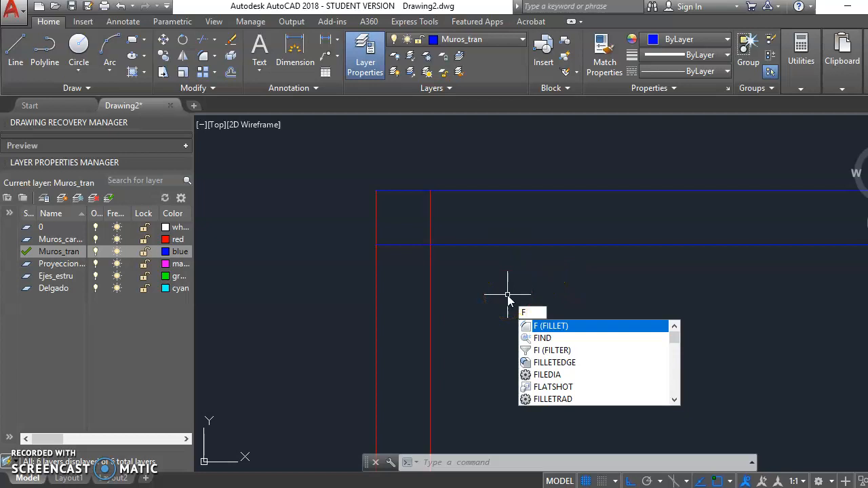
pyautogui.press('Return')
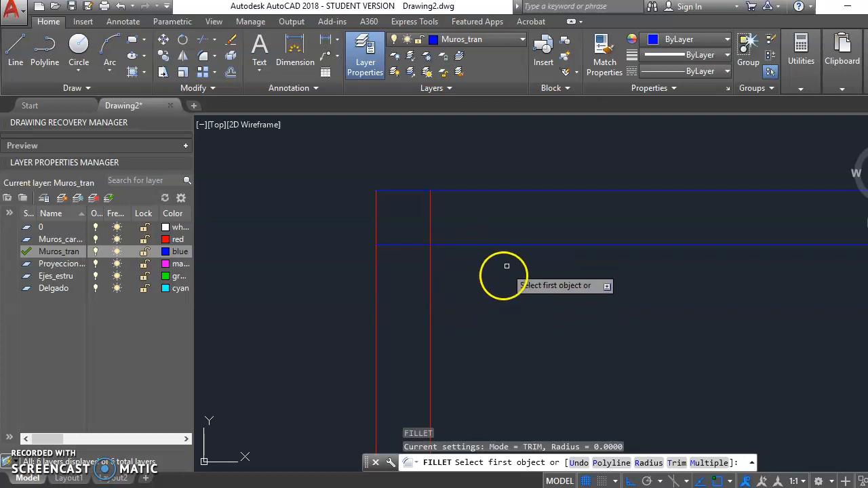
pyautogui.click(514, 245)
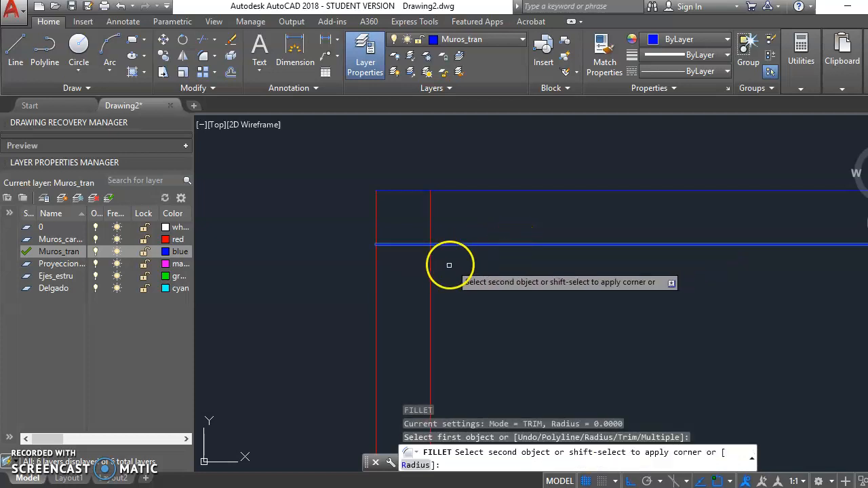
pyautogui.click(430, 283)
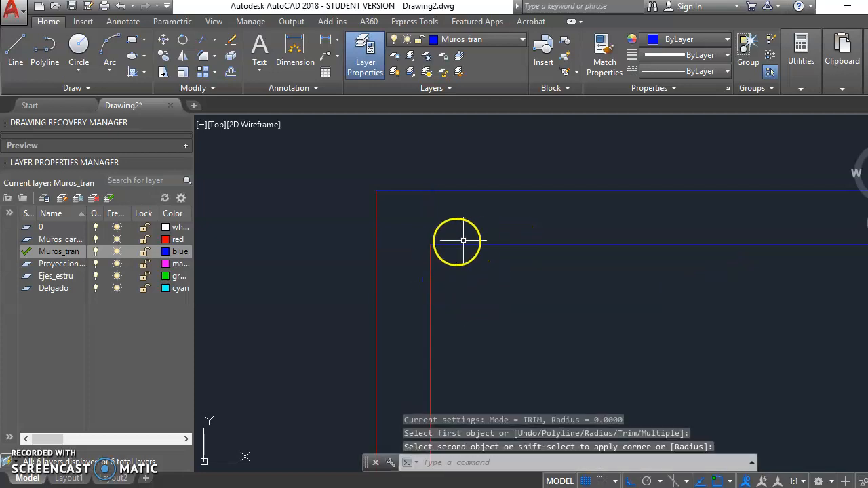
pyautogui.press('Return')
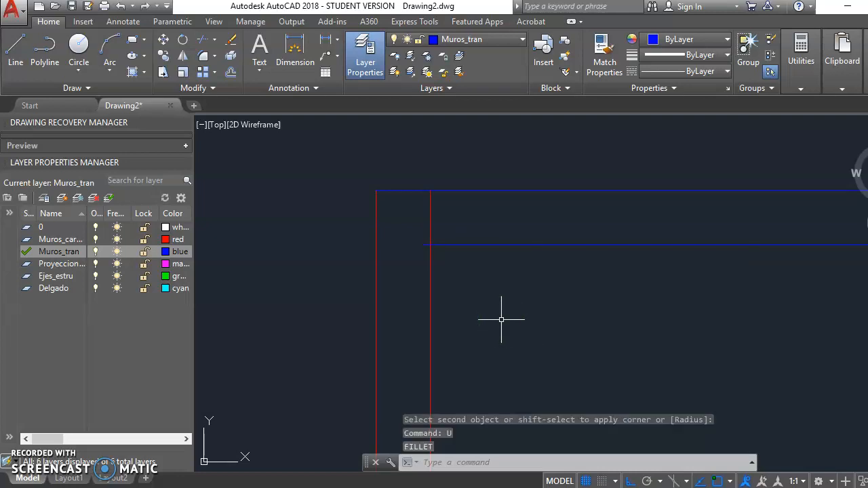
# Step: Fillet the horizontal wall's lower line with the left wall's inner line, using a radius defined by two picked points
pyautogui.press('Return')
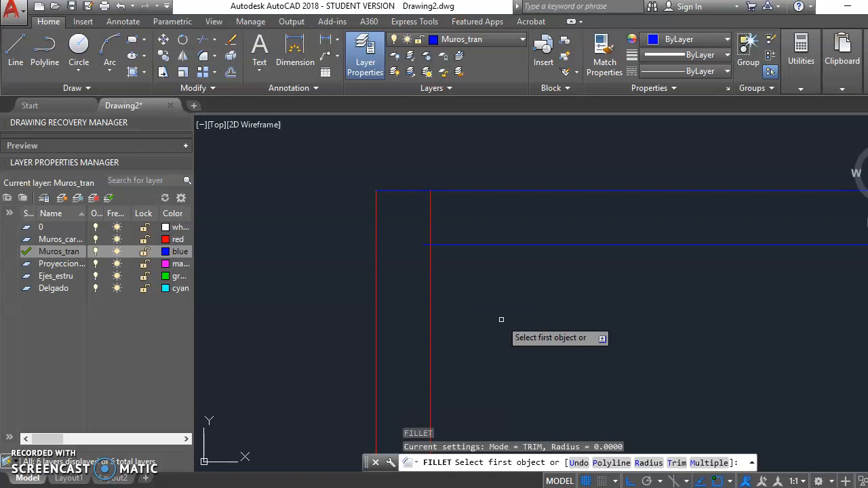
pyautogui.write('r')
pyautogui.press('Return')
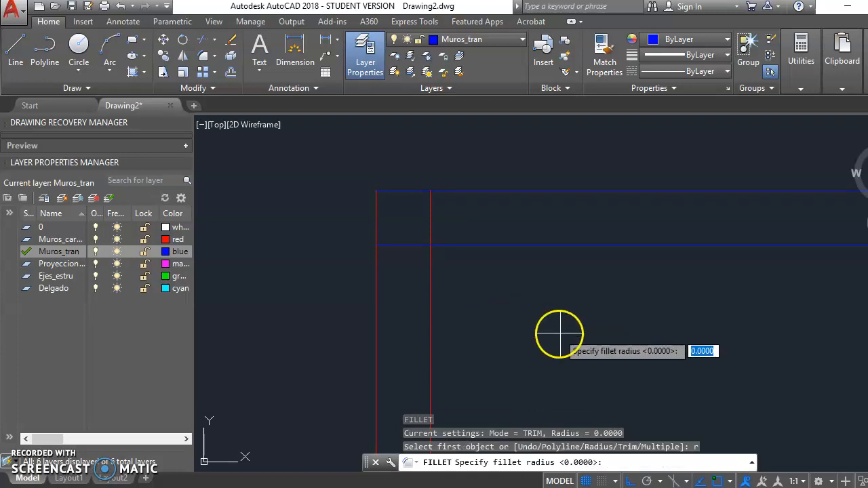
pyautogui.click(480, 304)
pyautogui.click(617, 304)
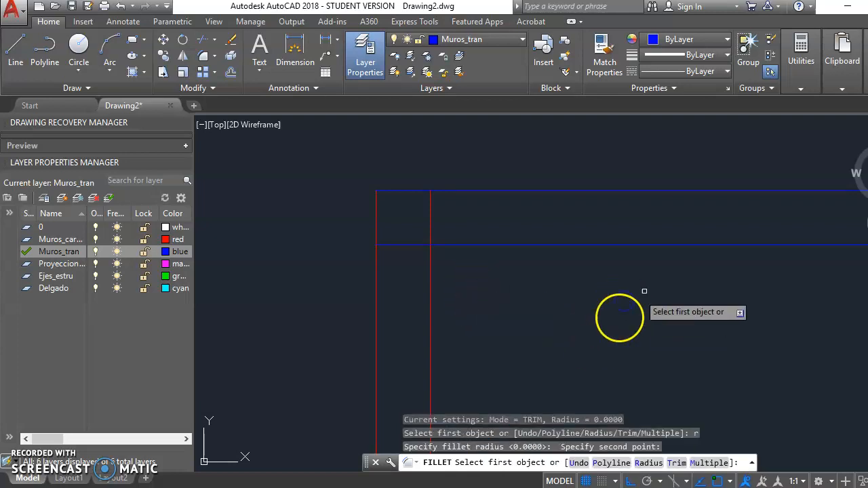
pyautogui.click(752, 244)
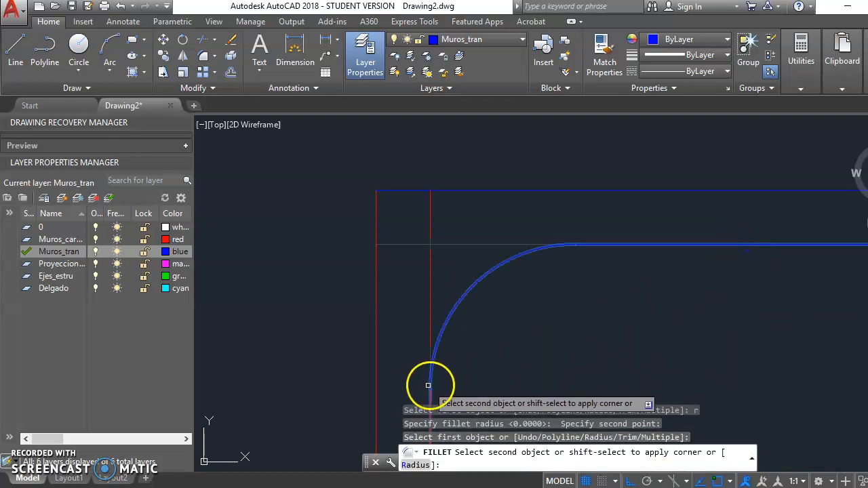
pyautogui.click(430, 386)
# Step: Undo the rounded fillet at the upper-left wall corner
pyautogui.scroll(-4, 550, 281)
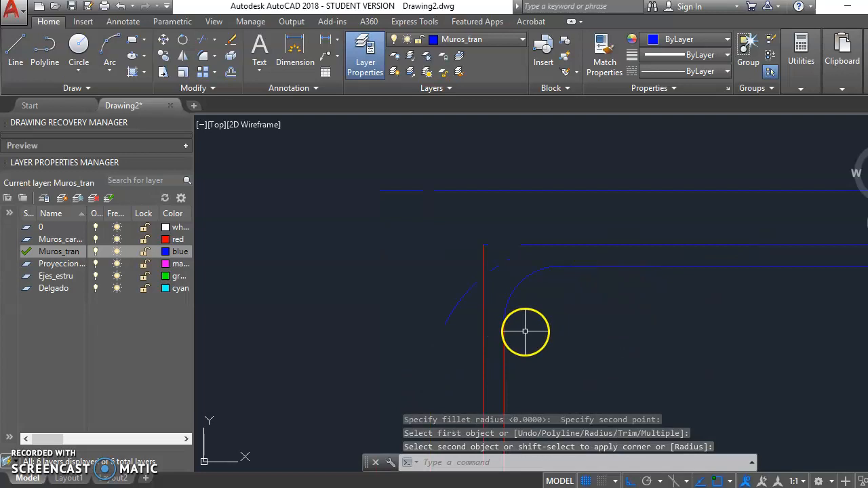
pyautogui.write('u')
pyautogui.press('Return')
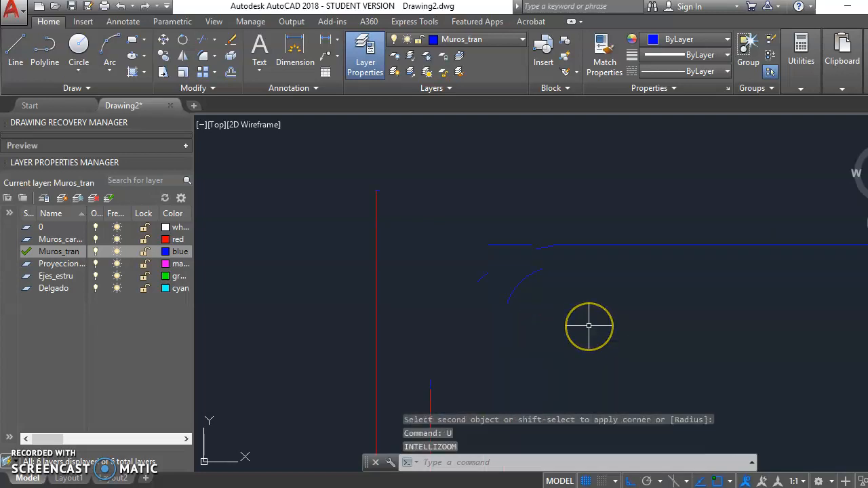
pyautogui.press('Return')
pyautogui.press('Escape')
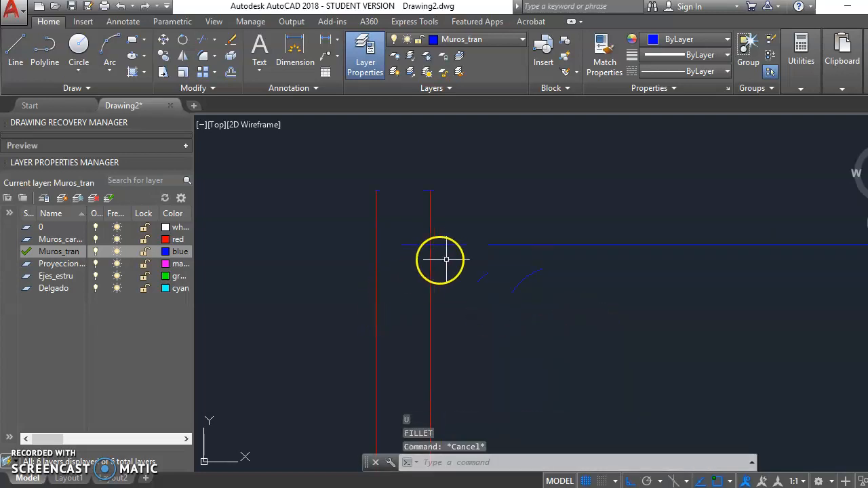
pyautogui.scroll(-5, 434, 275)
pyautogui.scroll(3, 500, 268)
pyautogui.scroll(-1, 518, 258)
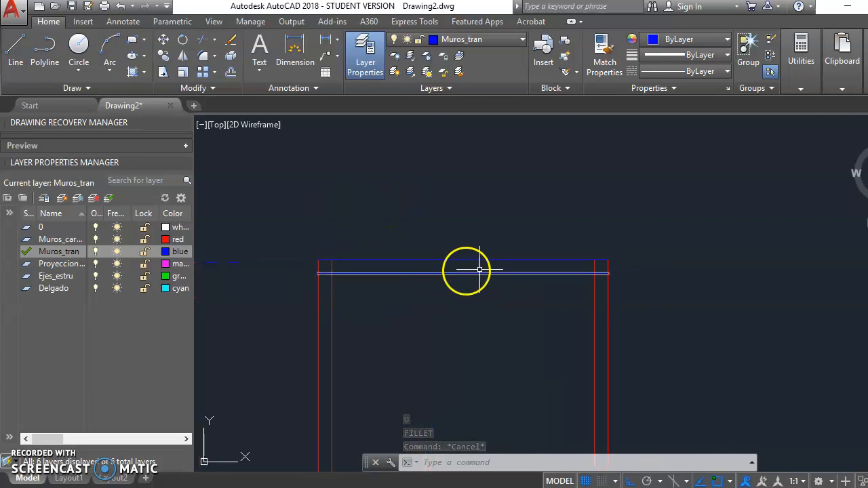
pyautogui.scroll(-4, 466, 273)
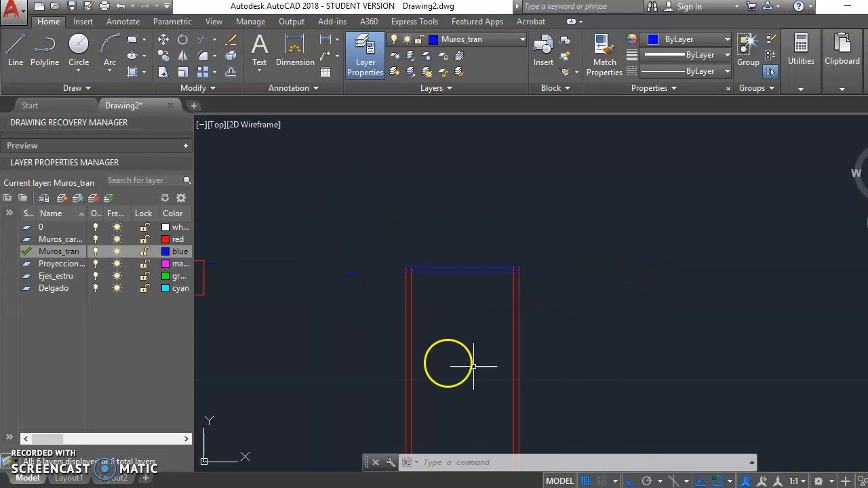
pyautogui.moveTo(519, 278)
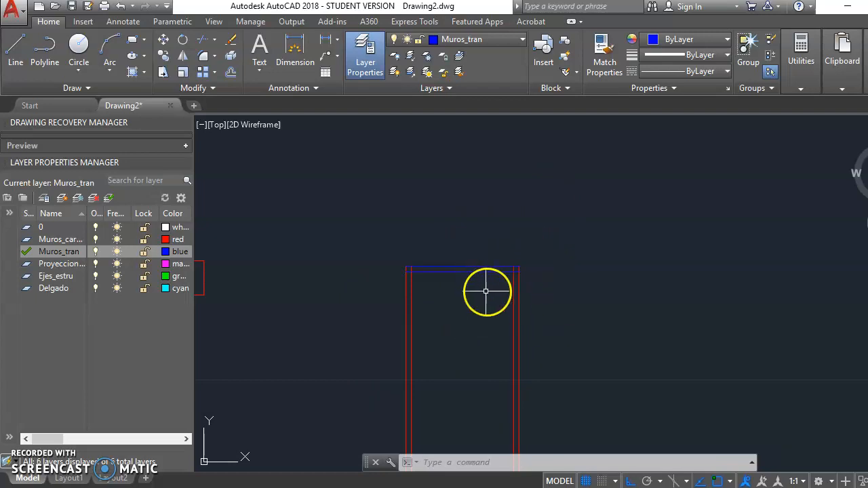
pyautogui.scroll(-2, 440, 275)
pyautogui.scroll(2, 463, 310)
pyautogui.press('Escape')
pyautogui.press('Escape')
pyautogui.press('Escape')
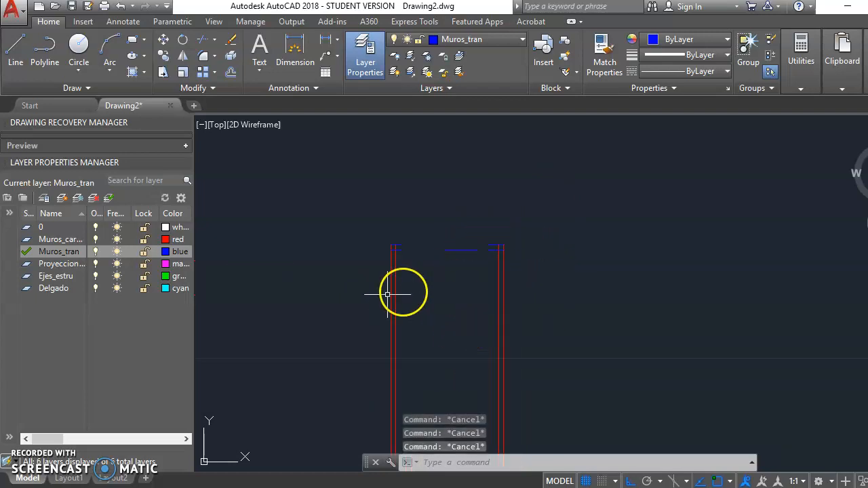
# Step: Draw a horizontal line crossing both vertical walls below the transverse wall
pyautogui.click(115, 277)
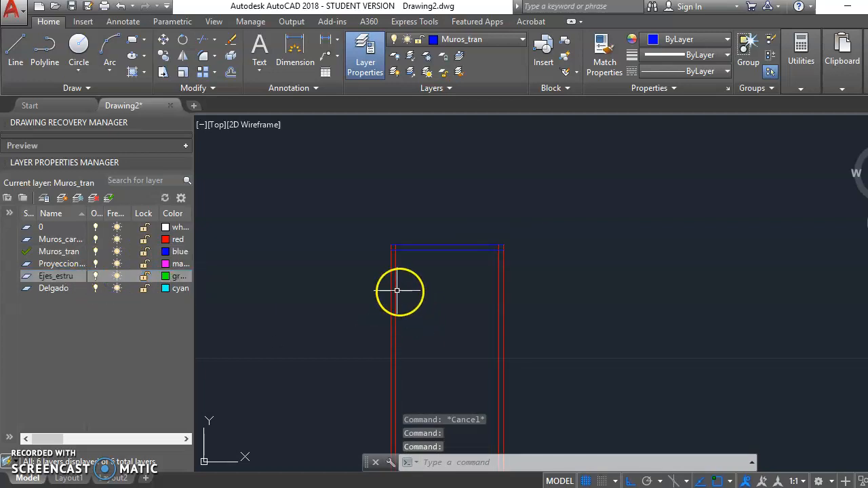
pyautogui.write('l')
pyautogui.press('Return')
pyautogui.click(362, 326)
pyautogui.click(572, 331)
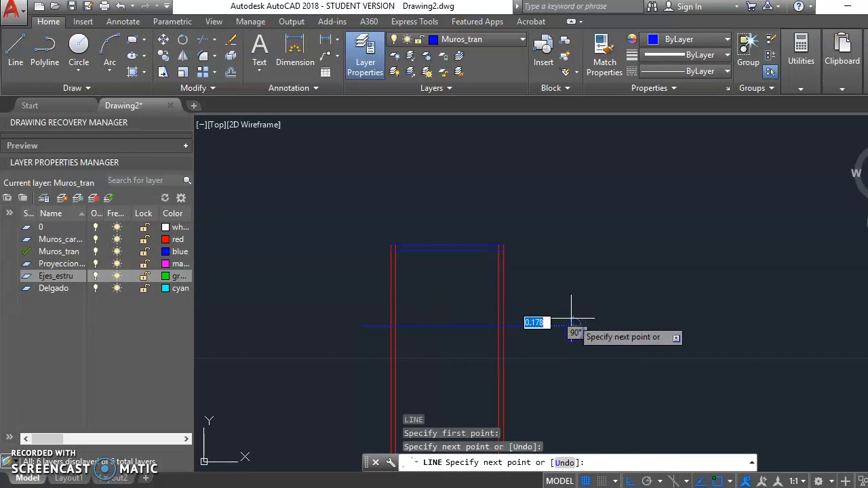
pyautogui.press('Escape')
pyautogui.press('Escape')
# Step: Make Ejes_estru the current layer and erase the blue horizontal line that crosses both vertical walls
pyautogui.doubleClick(57, 276)
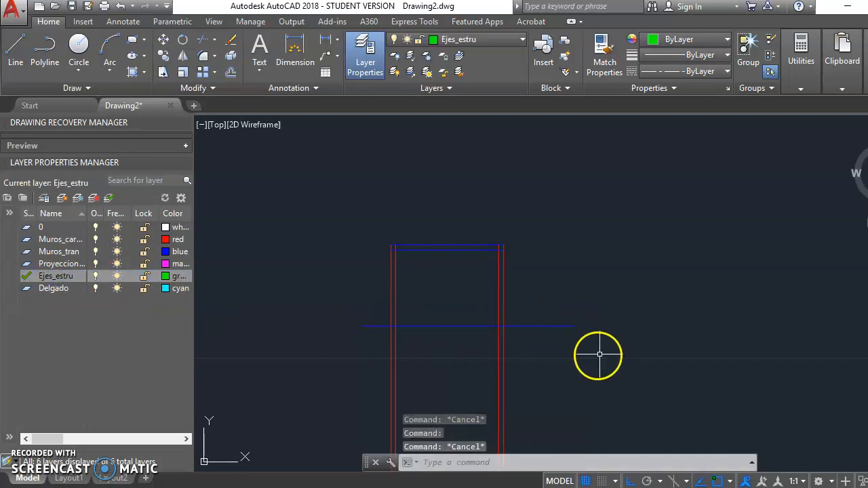
pyautogui.write('e')
pyautogui.press('Return')
pyautogui.click(457, 326)
pyautogui.press('Return')
# Step: Draw a horizontal line on the Ejes_estru layer, crossing both vertical walls below the transverse wall
pyautogui.write('l')
pyautogui.press('Return')
pyautogui.click(353, 325)
pyautogui.click(604, 338)
pyautogui.press('Escape')
pyautogui.press('Escape')
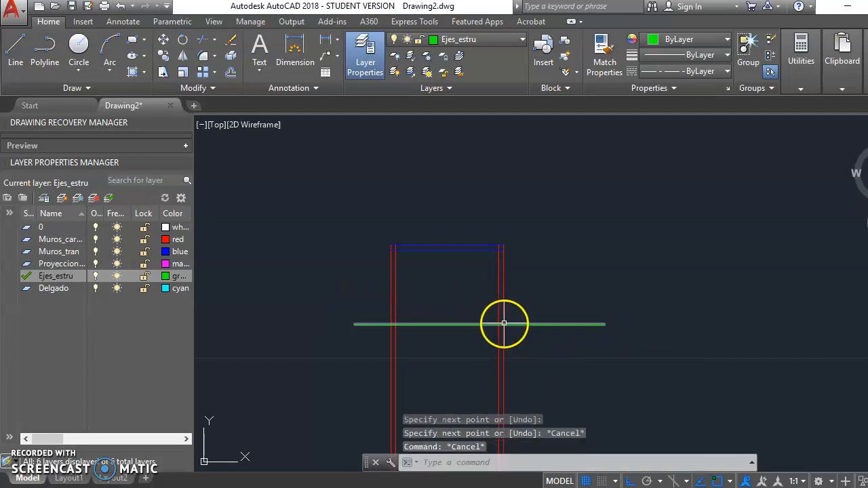
# Step: Match the properties of the transverse wall's lower line onto the green horizontal line with MATCHPROP
pyautogui.write('matc')
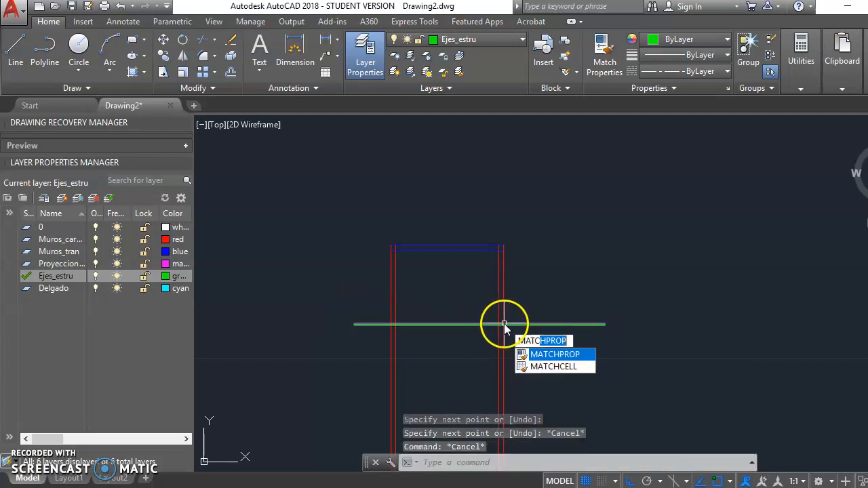
pyautogui.press('Return')
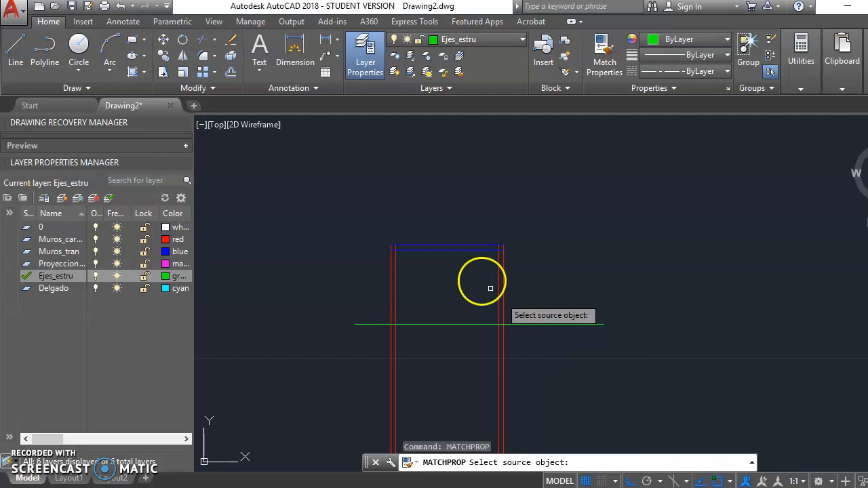
pyautogui.click(458, 250)
pyautogui.click(449, 325)
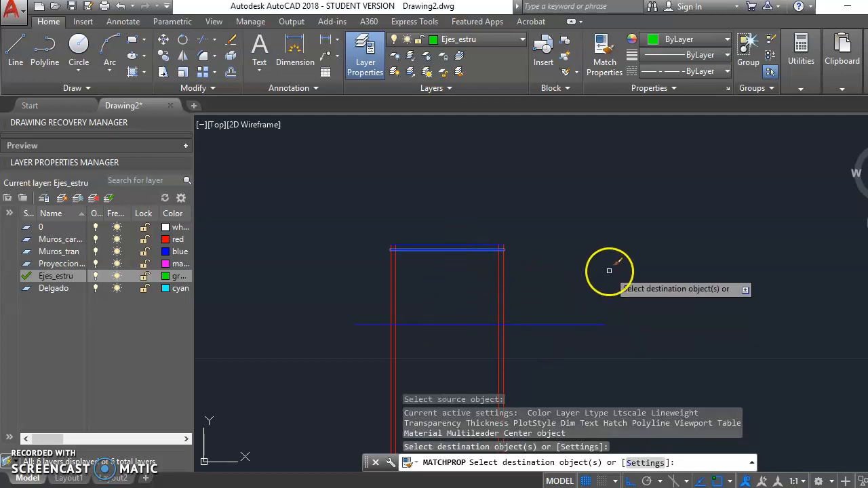
pyautogui.press('Escape')
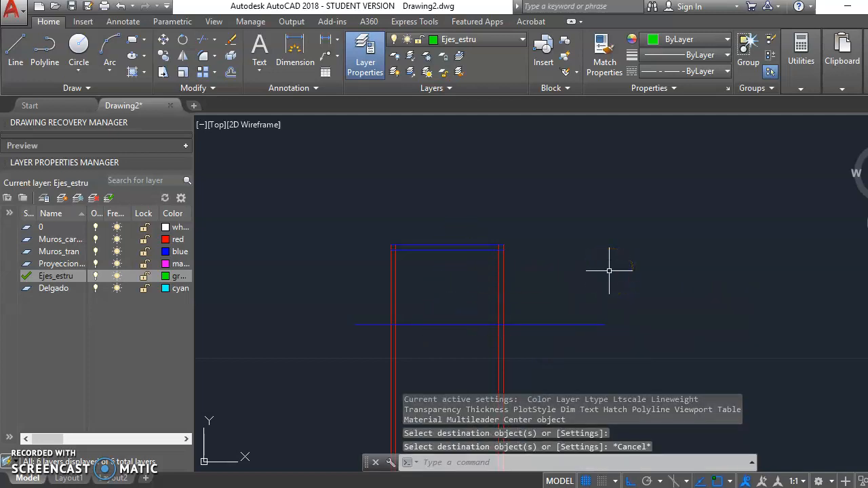